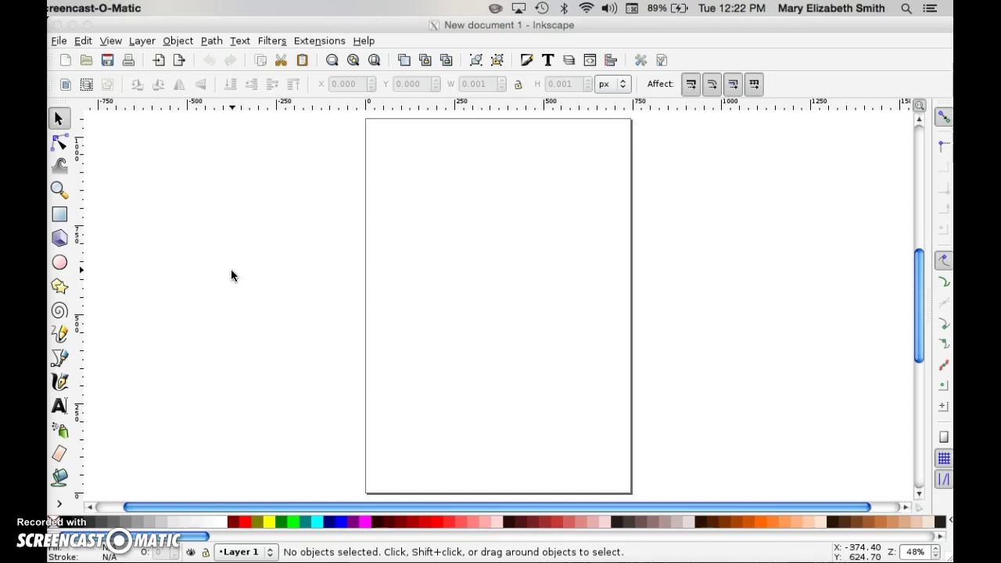
Import lion.jpg as an embedded 340 × 270 image and drag it toward the top of the page.
{"action": "left_click", "coordinate": [55, 46]}
{"action": "left_click", "coordinate": [56, 46]}
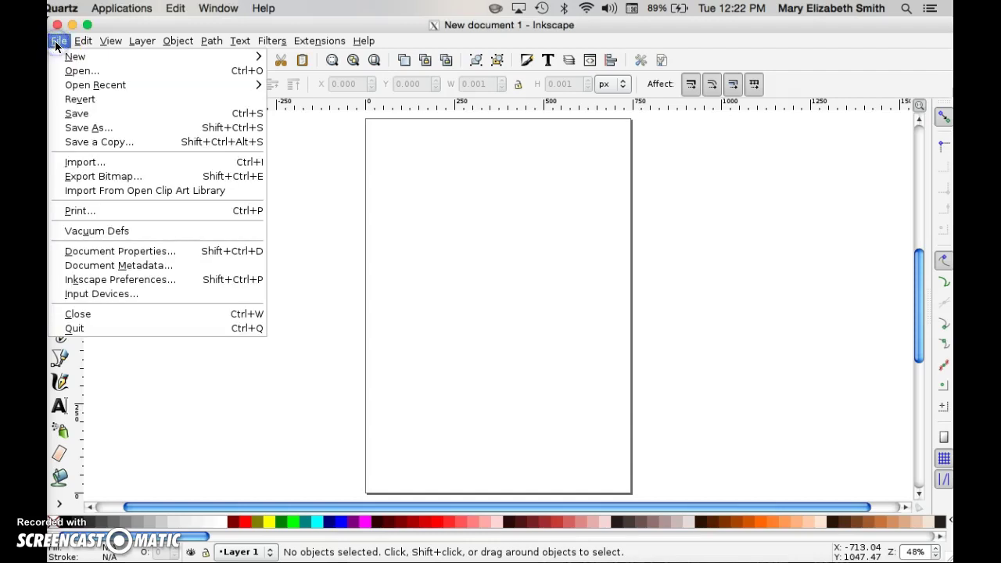
{"action": "left_click", "coordinate": [86, 164]}
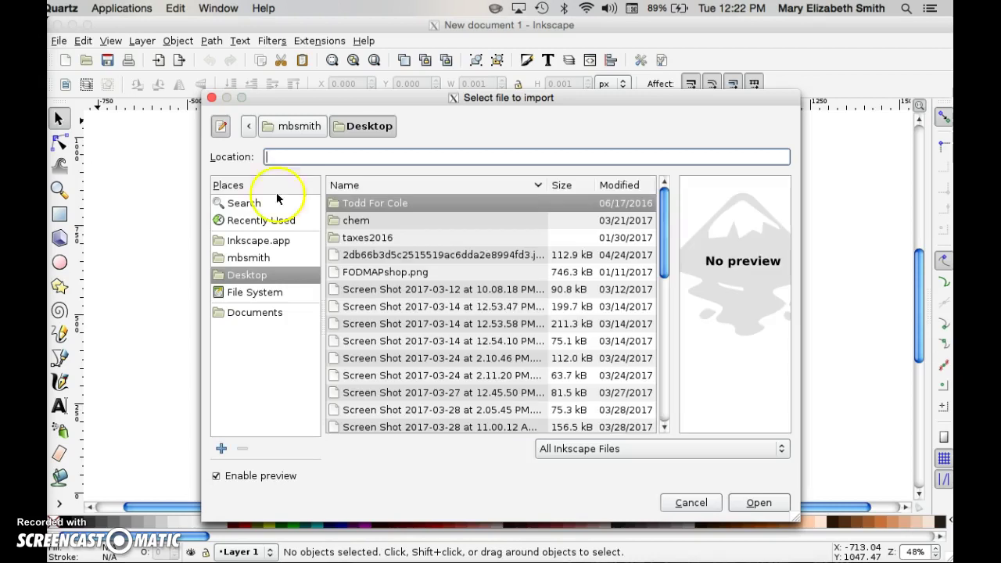
{"action": "left_click_drag", "start_coordinate": [661, 236], "coordinate": [659, 397]}
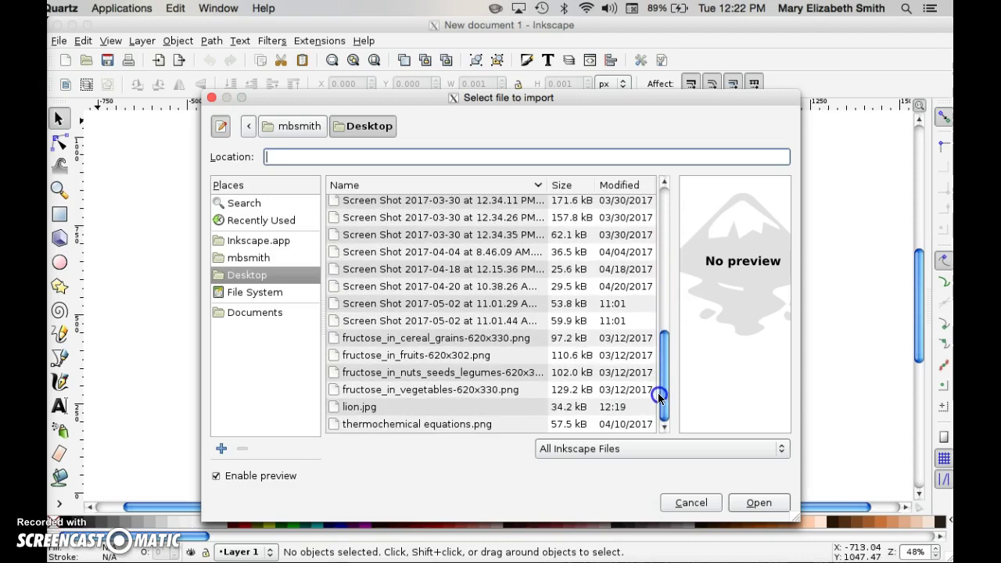
{"action": "left_click", "coordinate": [352, 407]}
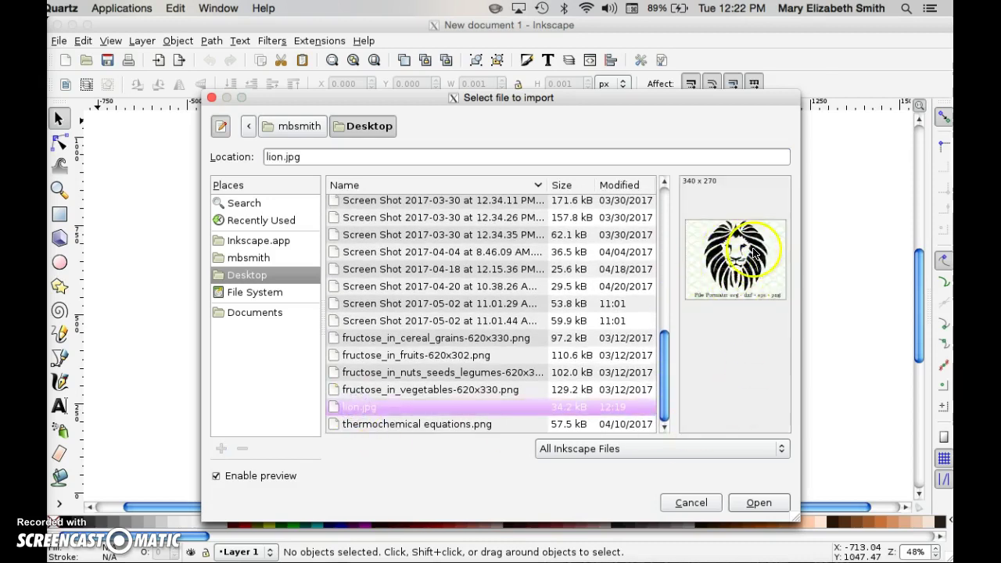
{"action": "left_click", "coordinate": [754, 502]}
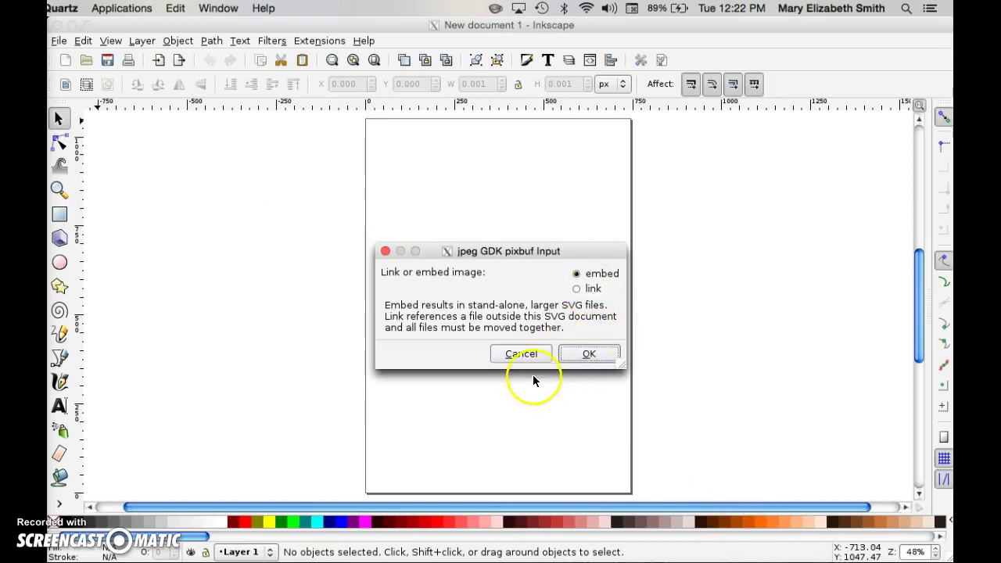
{"action": "left_click", "coordinate": [589, 356]}
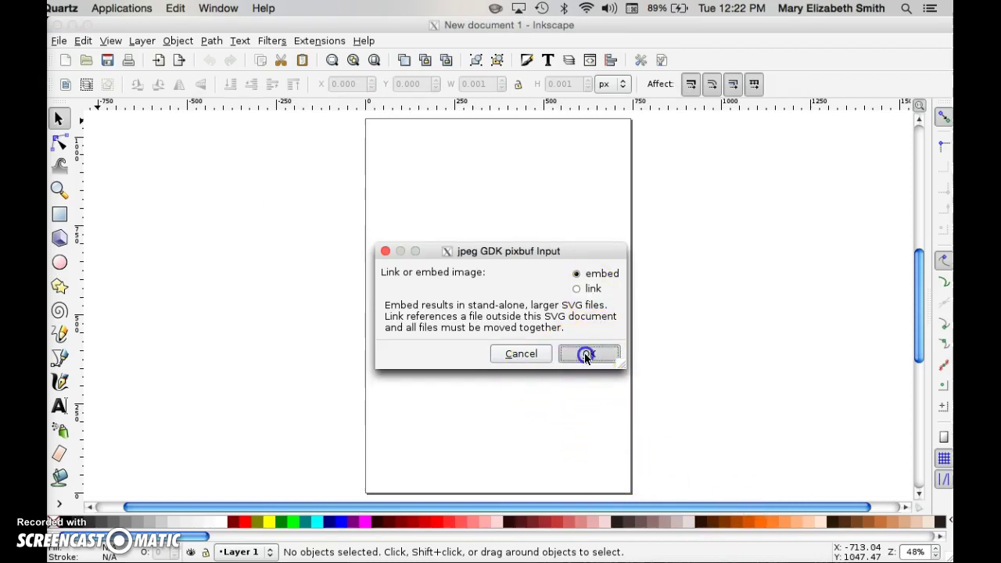
{"action": "left_click_drag", "start_coordinate": [613, 372], "coordinate": [509, 241]}
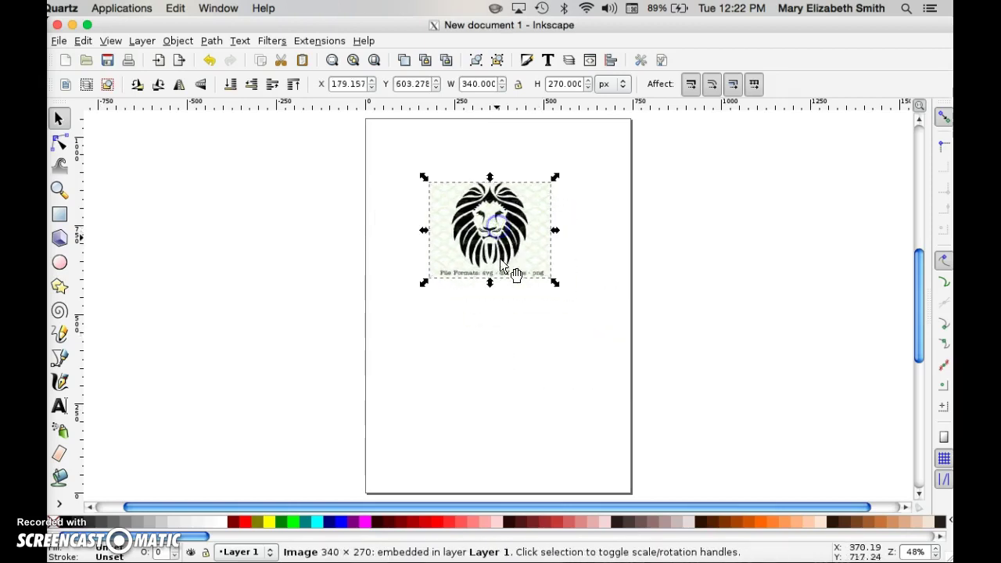
{"action": "left_click", "coordinate": [512, 350]}
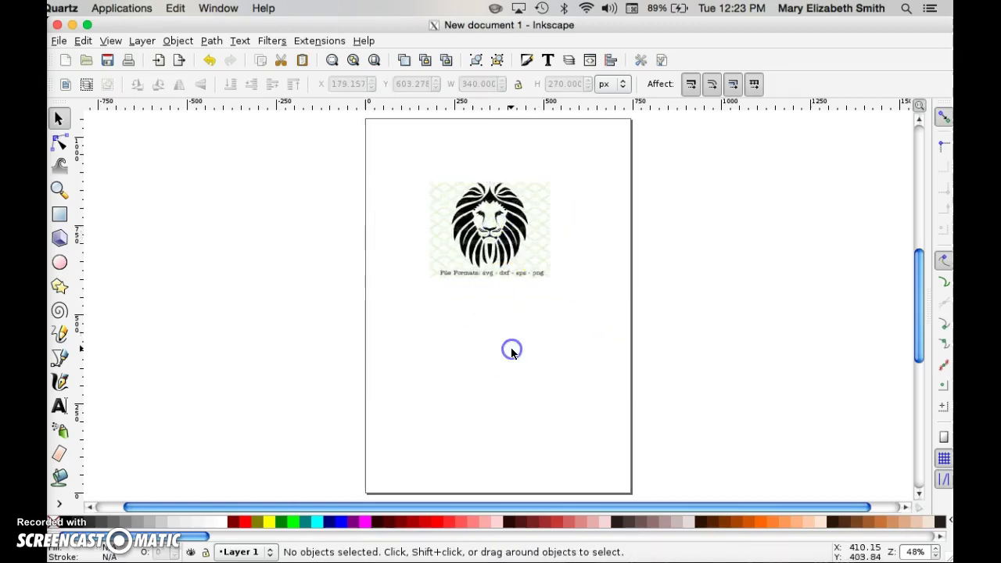
{"action": "left_click", "coordinate": [485, 250]}
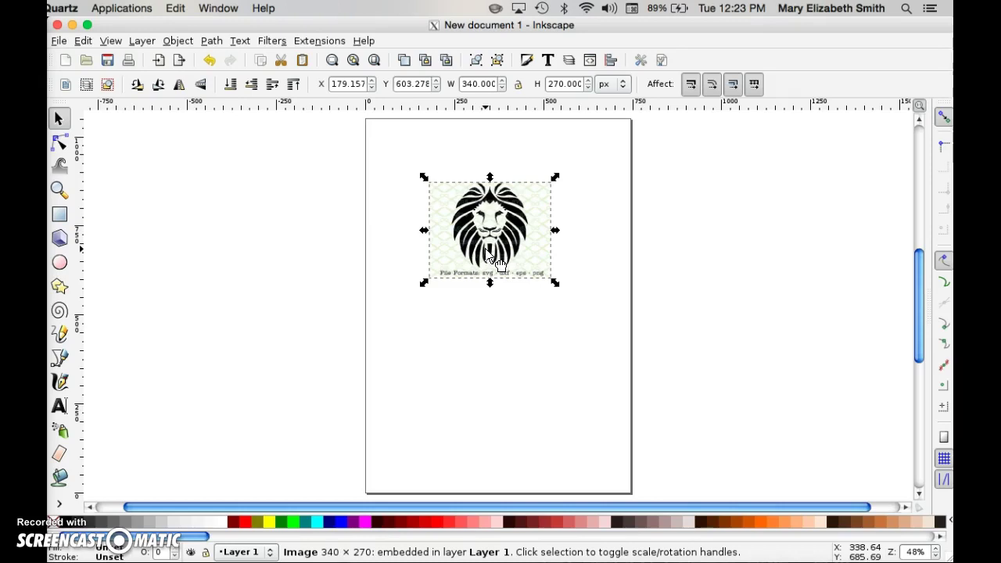
Trace the lion bitmap at brightness cutoff 0.450, previewing it, to create a 528-node path.
{"action": "left_click", "coordinate": [211, 41]}
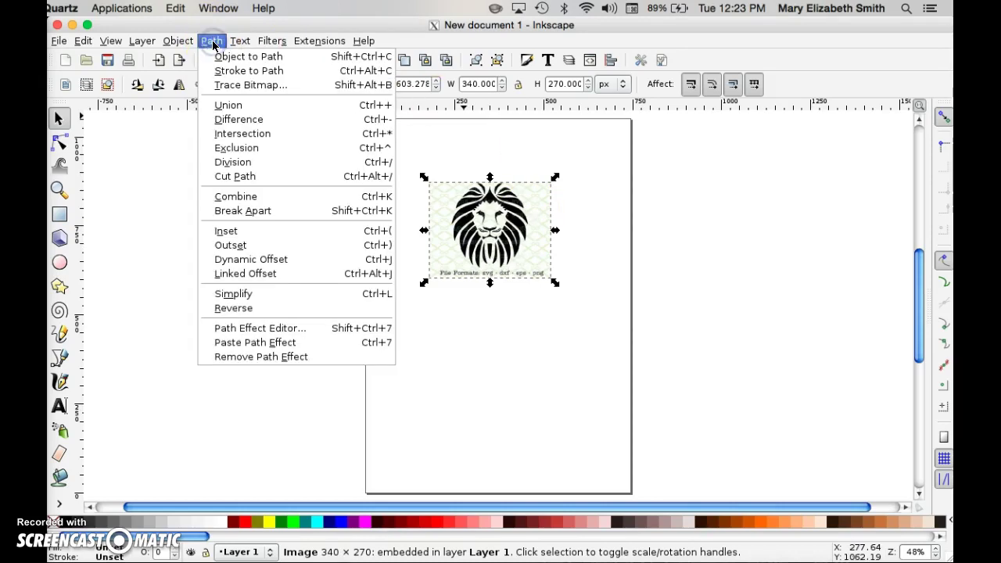
{"action": "left_click", "coordinate": [219, 86]}
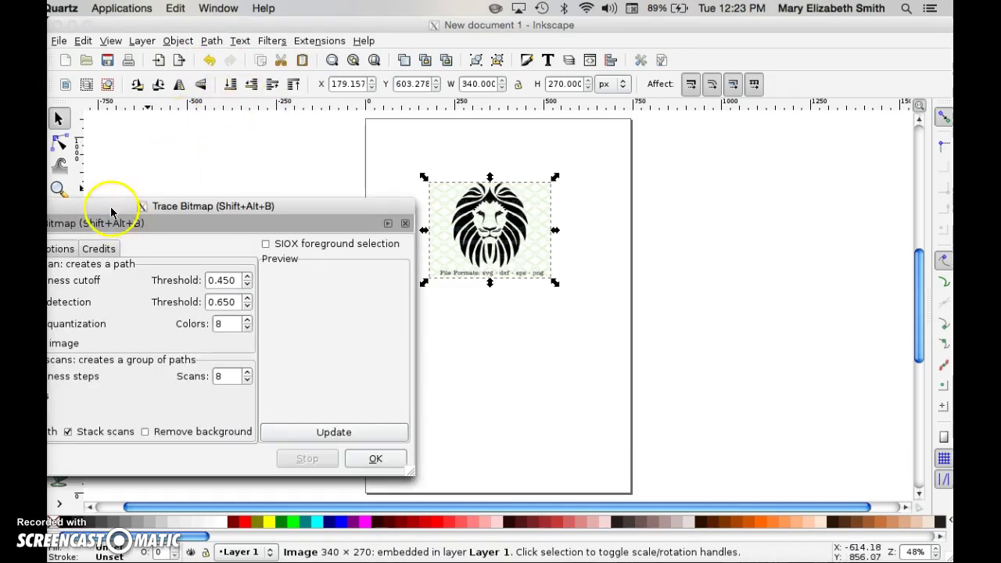
{"action": "mouse_move", "coordinate": [100, 206]}
{"action": "left_mouse_down"}
{"action": "mouse_move", "coordinate": [109, 206]}
{"action": "mouse_move", "coordinate": [165, 69]}
{"action": "mouse_move", "coordinate": [156, 63]}
{"action": "left_mouse_up"}
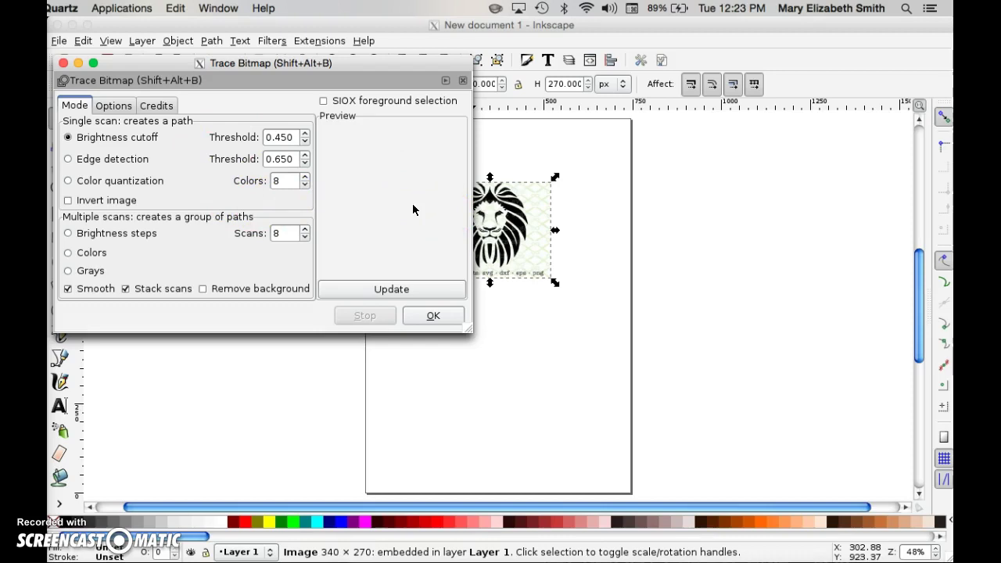
{"action": "left_click", "coordinate": [376, 289]}
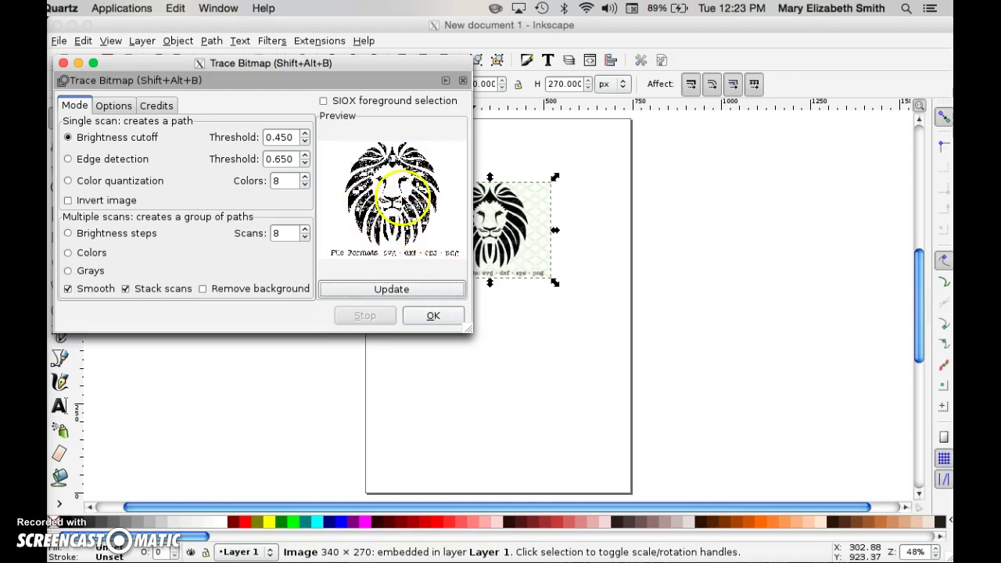
{"action": "left_click", "coordinate": [430, 316]}
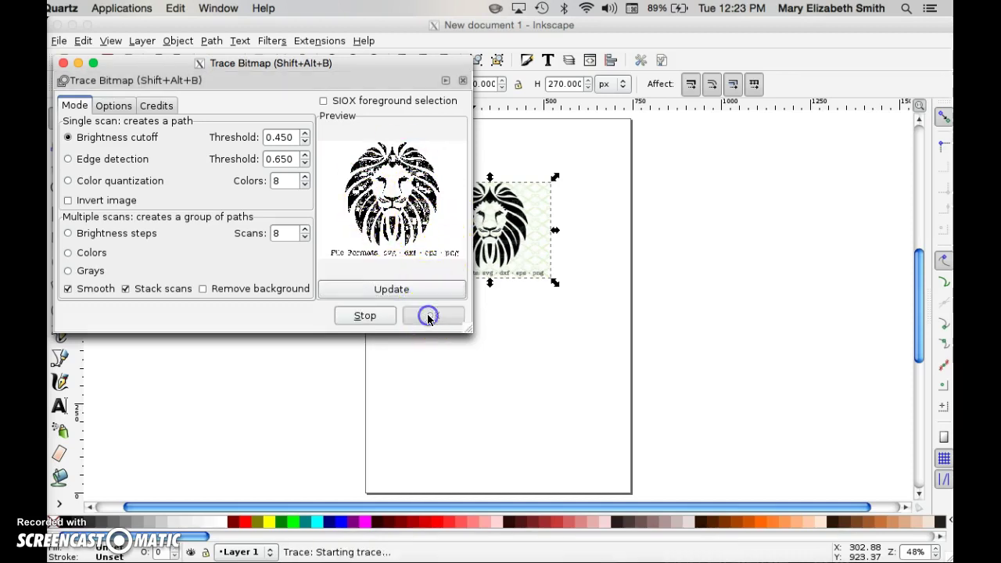
Delete the original lion bitmap and move the traced lion path back near the page top.
{"action": "left_click", "coordinate": [64, 62]}
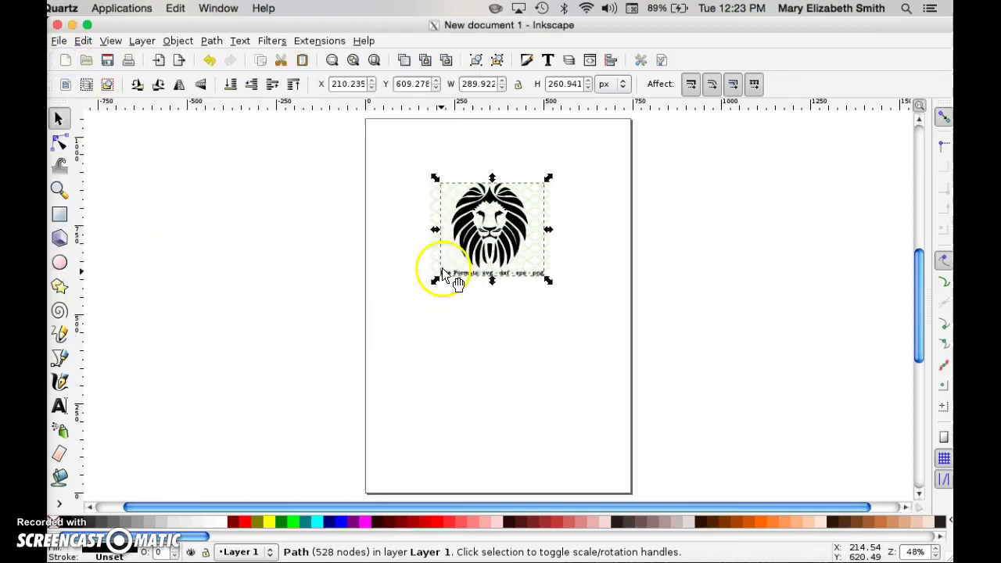
{"action": "left_click", "coordinate": [423, 333]}
{"action": "left_click", "coordinate": [469, 241]}
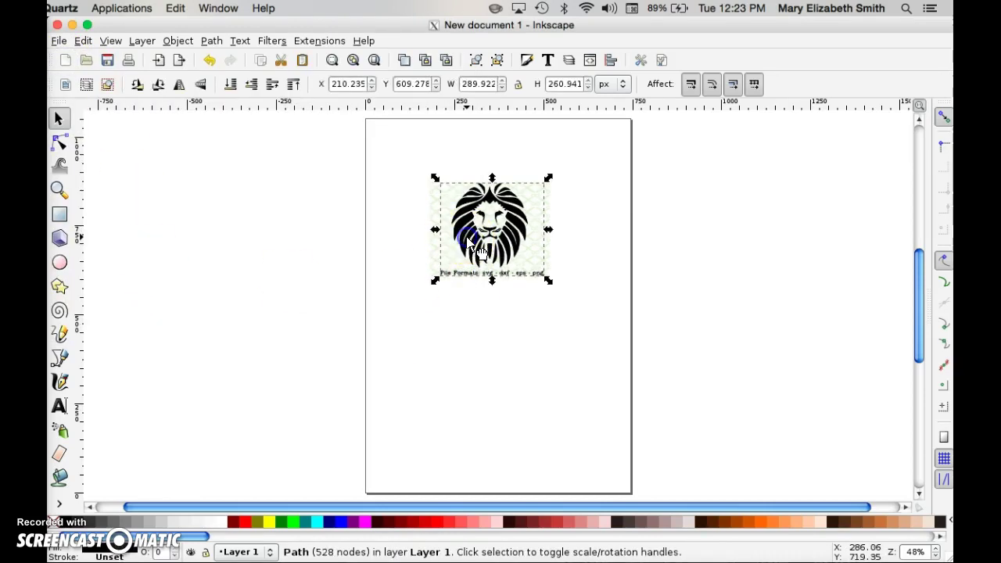
{"action": "mouse_move", "coordinate": [467, 238]}
{"action": "left_mouse_down"}
{"action": "mouse_move", "coordinate": [501, 285]}
{"action": "mouse_move", "coordinate": [493, 346]}
{"action": "mouse_move", "coordinate": [474, 373]}
{"action": "left_mouse_up"}
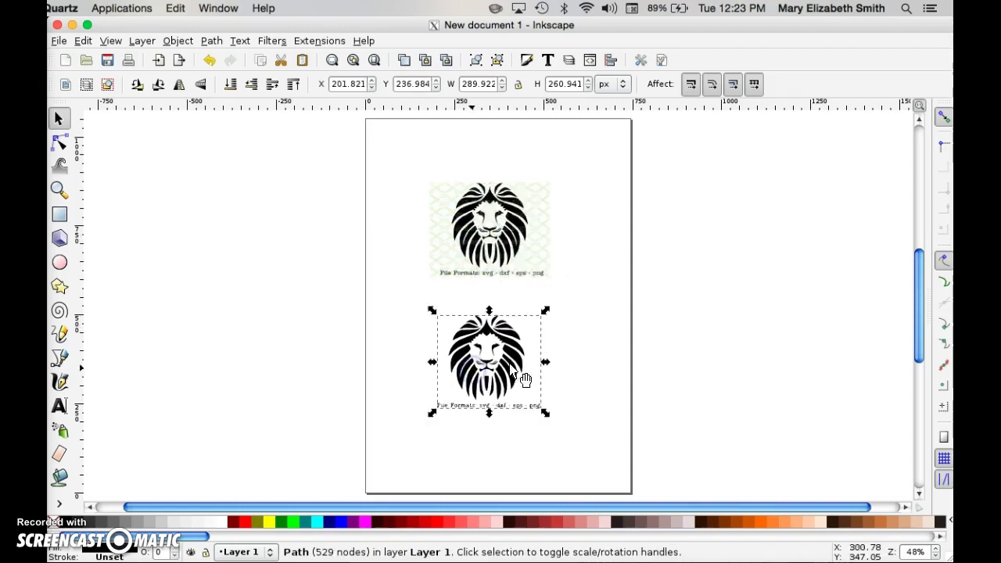
{"action": "left_click", "coordinate": [579, 292]}
{"action": "left_click", "coordinate": [495, 243]}
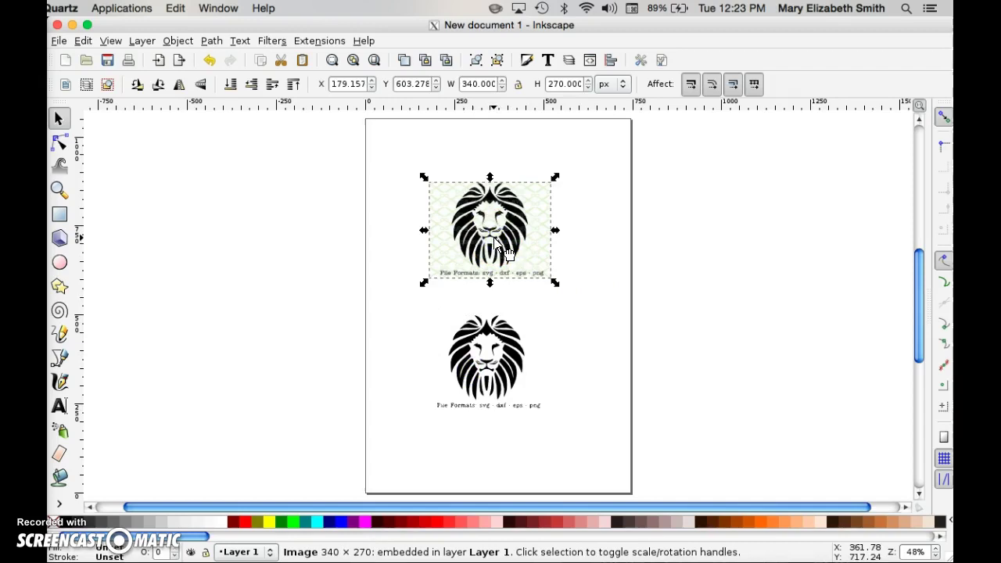
{"action": "key", "text": "Delete"}
{"action": "left_click_drag", "start_coordinate": [476, 331], "coordinate": [472, 142]}
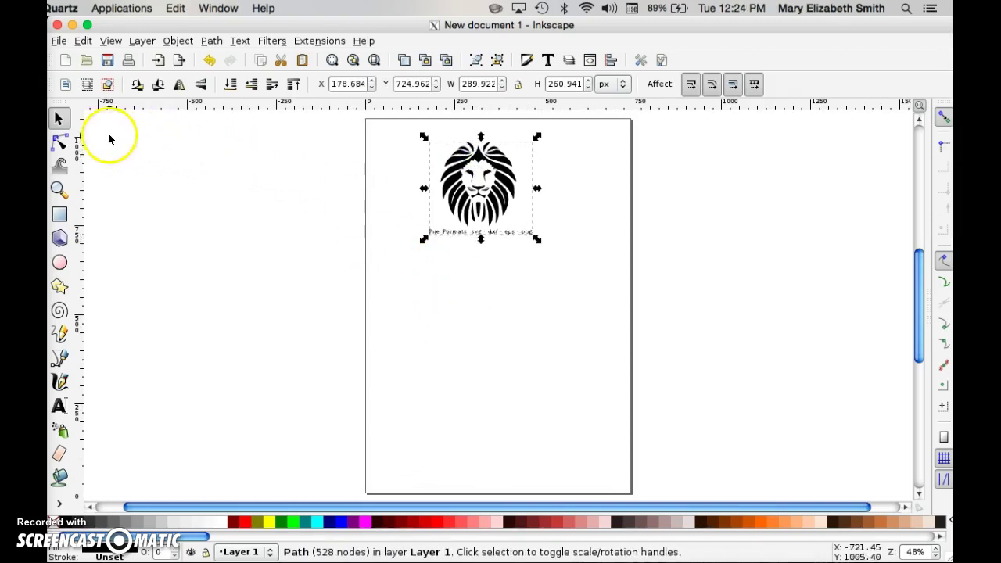
Display all nodes of the 528-node traced lion path with the Node tool (F2).
{"action": "left_click", "coordinate": [60, 143]}
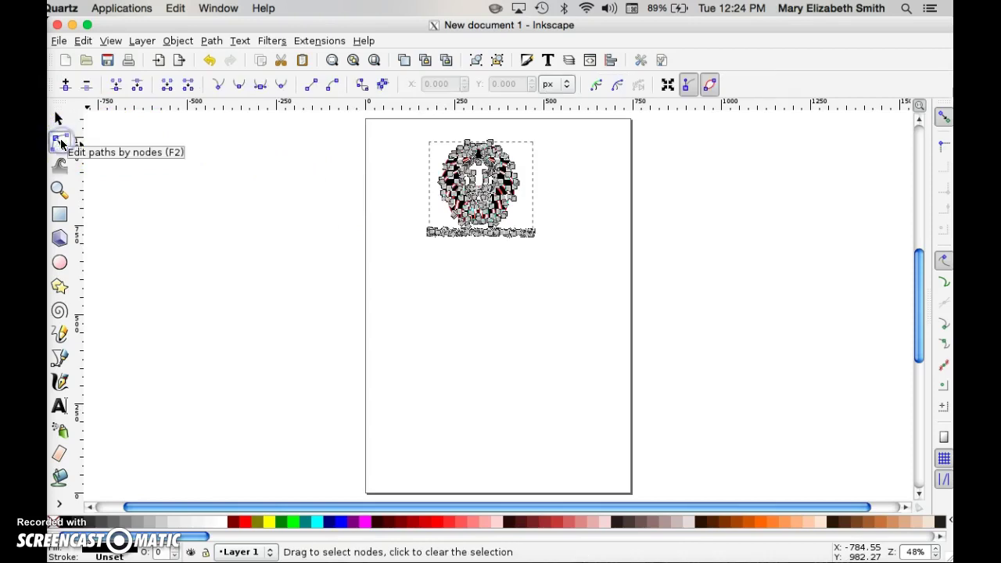
{"action": "left_click", "coordinate": [474, 253]}
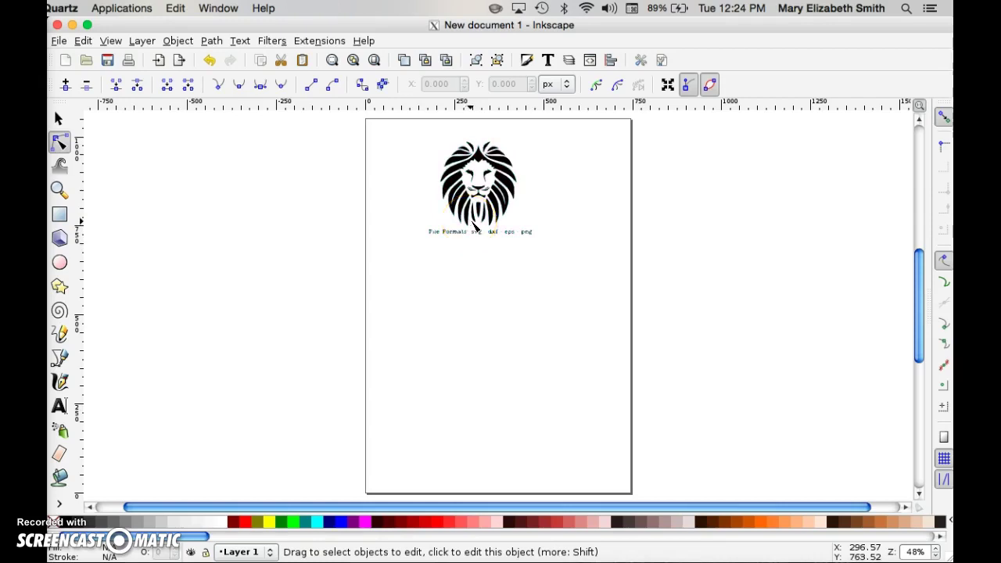
{"action": "left_click", "coordinate": [491, 223]}
{"action": "left_click", "coordinate": [459, 283]}
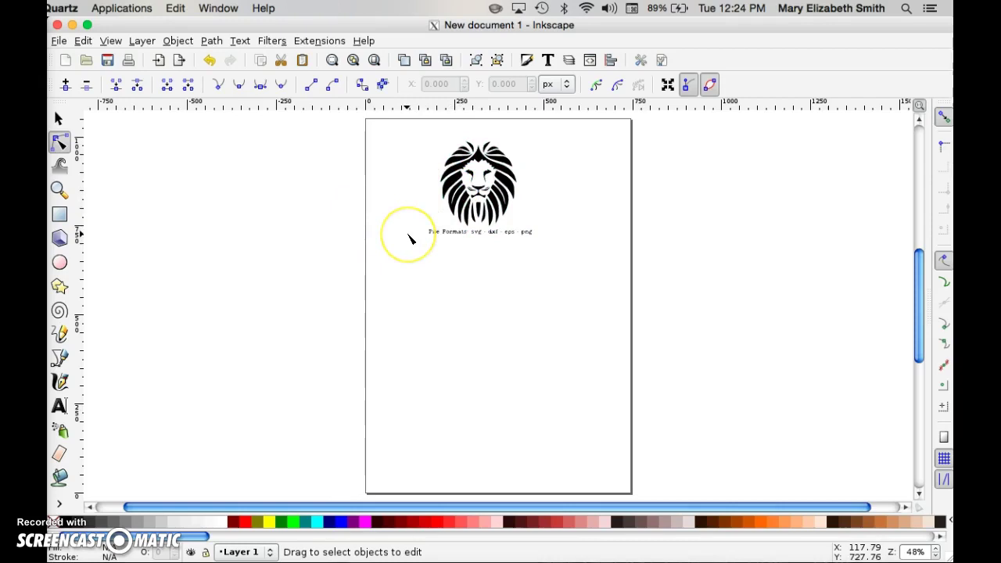
{"action": "left_click", "coordinate": [461, 233]}
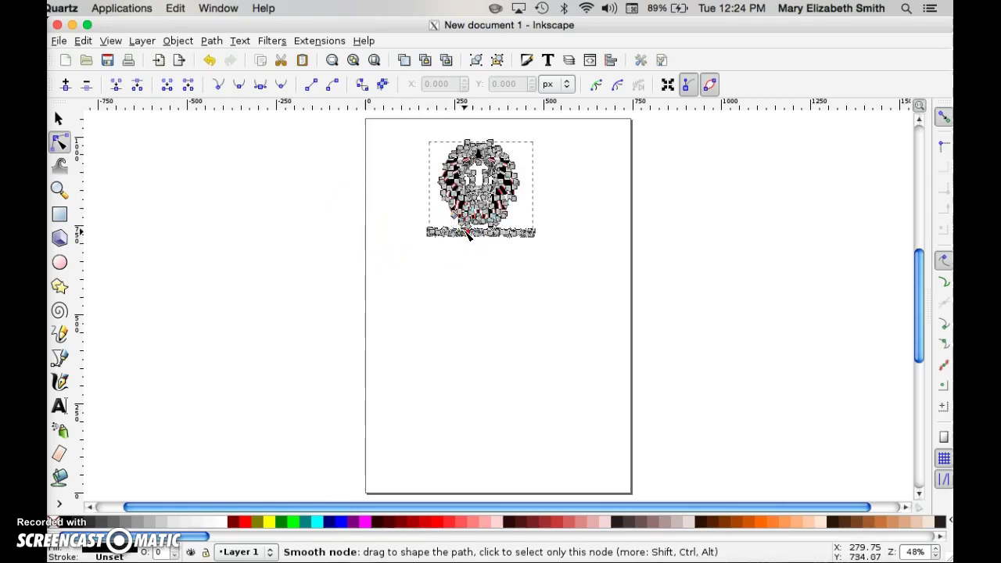
{"action": "left_click", "coordinate": [495, 230]}
{"action": "left_click", "coordinate": [331, 60]}
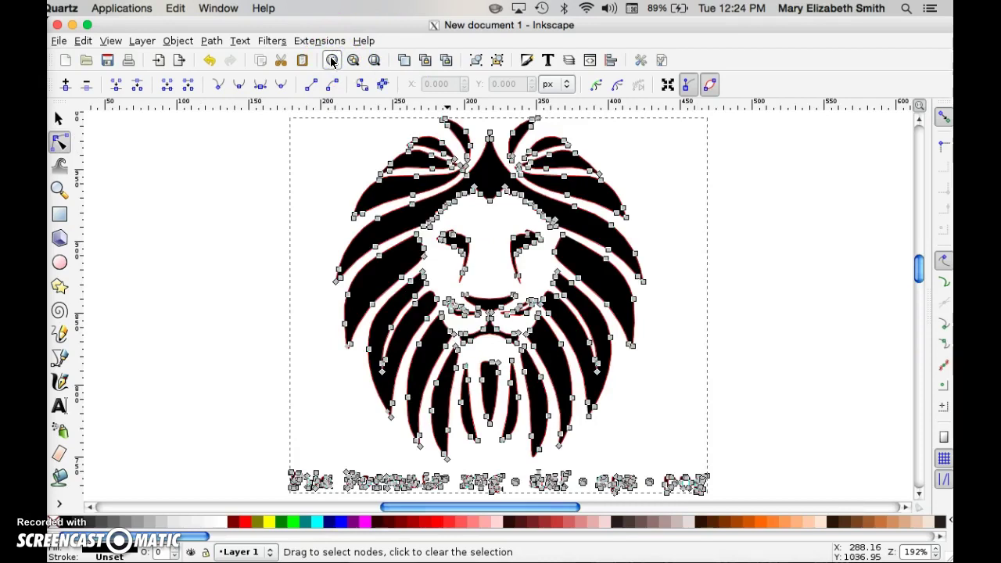
{"action": "left_click", "coordinate": [332, 60]}
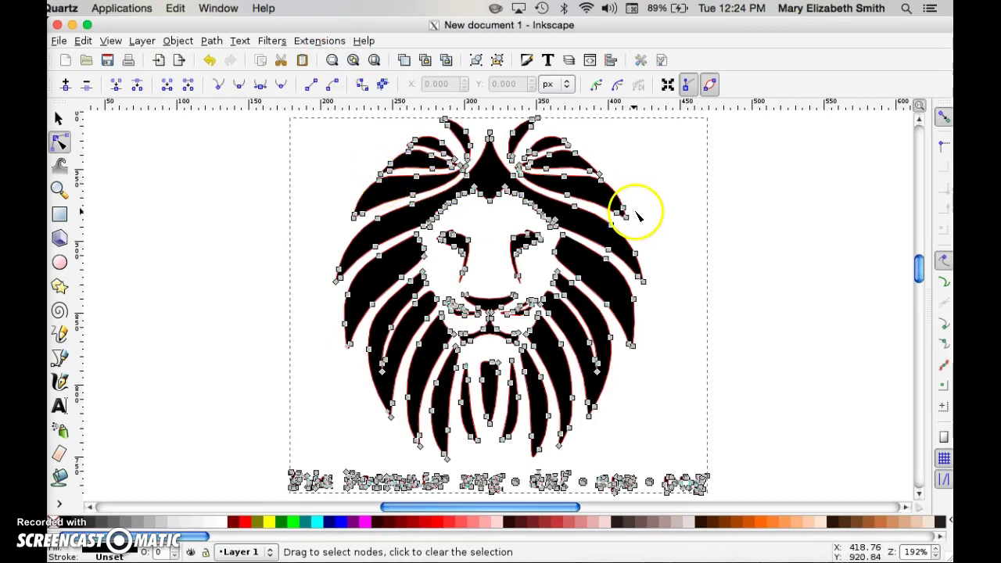
{"action": "left_click", "coordinate": [742, 187]}
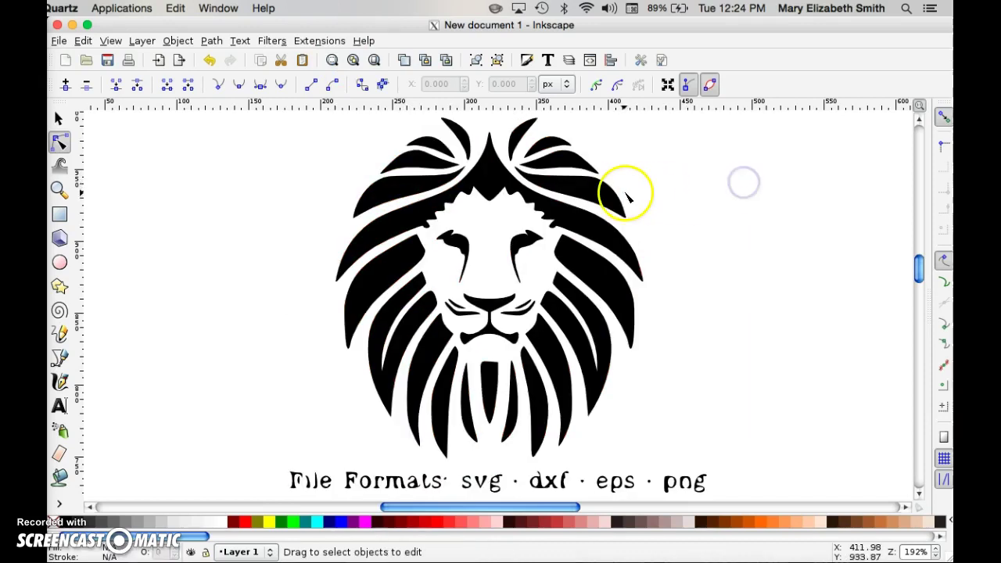
{"action": "left_click", "coordinate": [613, 197]}
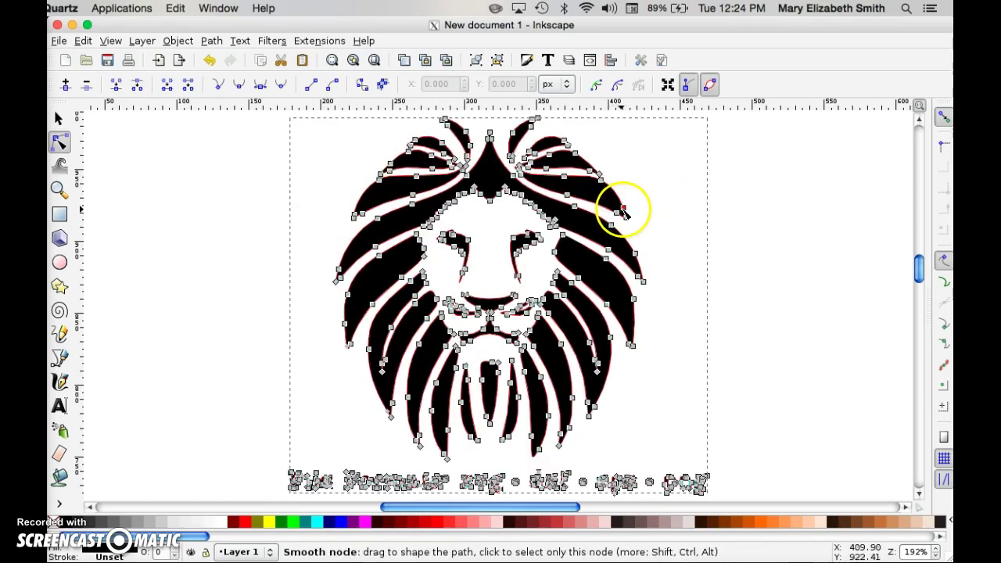
{"action": "left_click", "coordinate": [621, 209]}
{"action": "left_click_drag", "start_coordinate": [623, 209], "coordinate": [653, 125]}
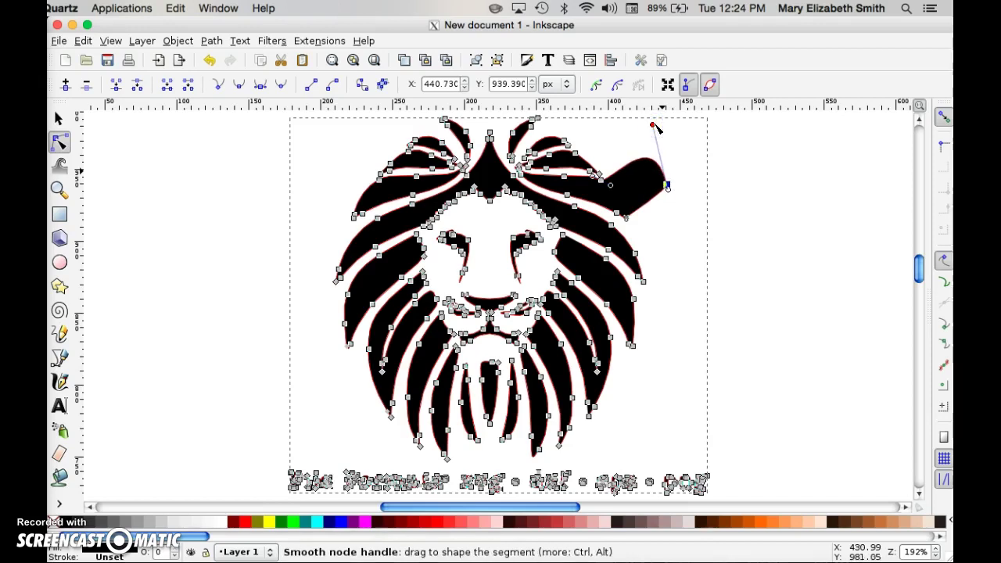
{"action": "key", "text": "ctrl+z"}
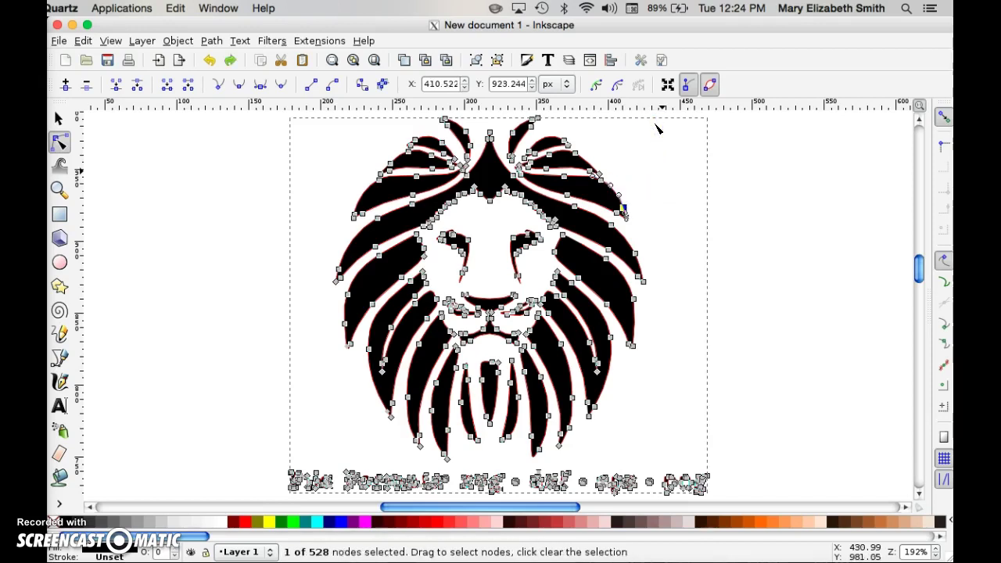
{"action": "left_click", "coordinate": [654, 164]}
{"action": "left_click", "coordinate": [670, 255]}
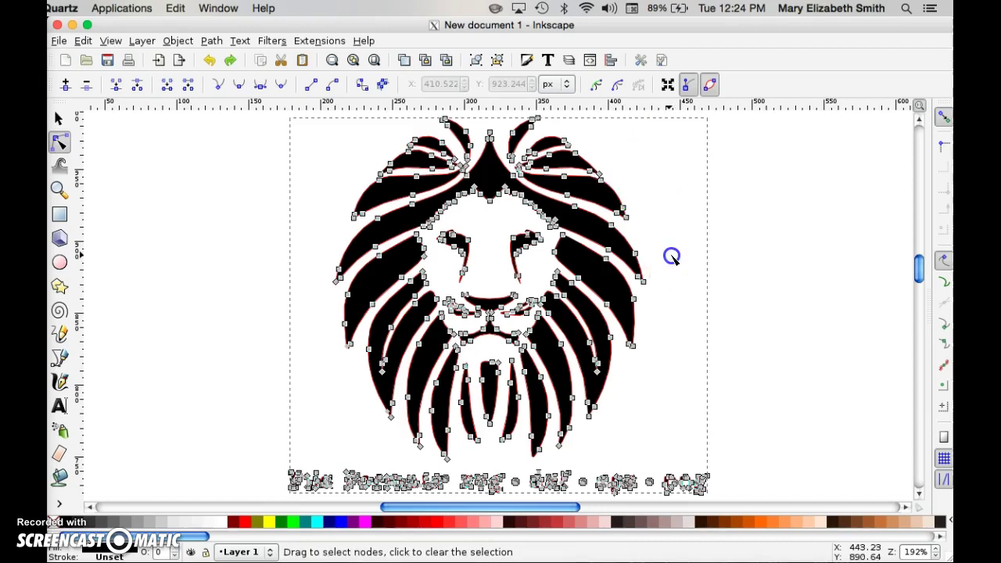
{"action": "left_click", "coordinate": [587, 380]}
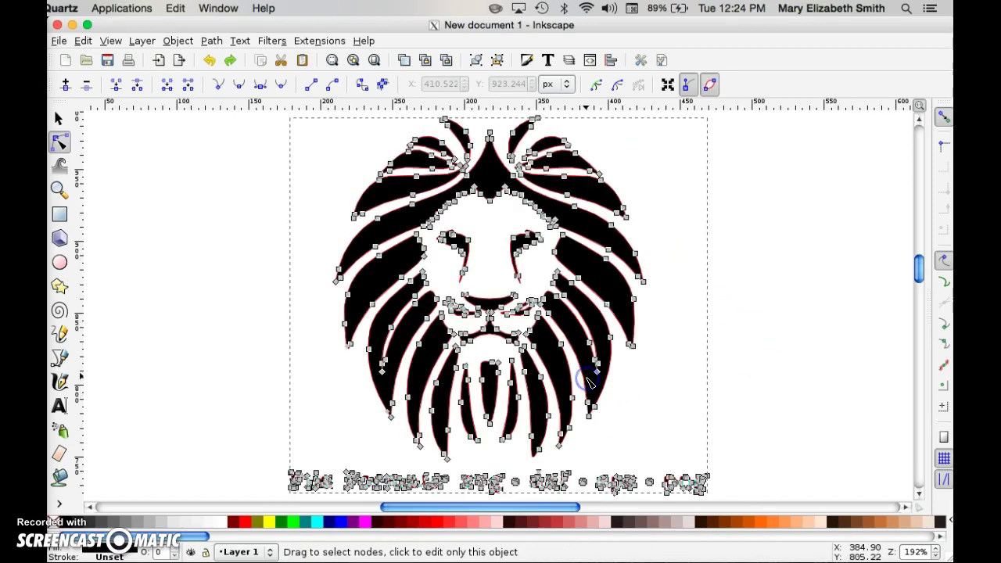
Break the traced lion path apart into separate pieces.
{"action": "left_click", "coordinate": [212, 40]}
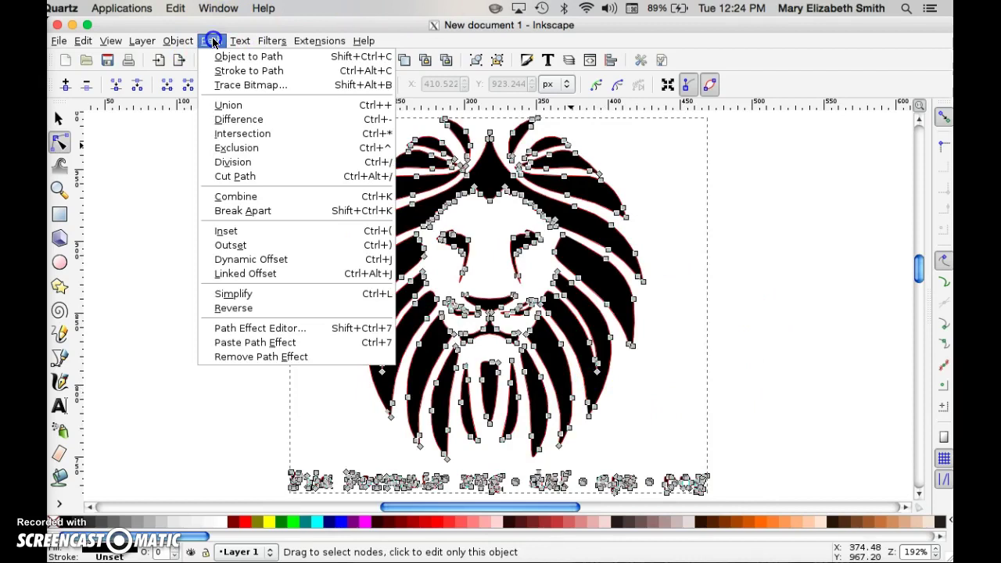
{"action": "left_click", "coordinate": [242, 211]}
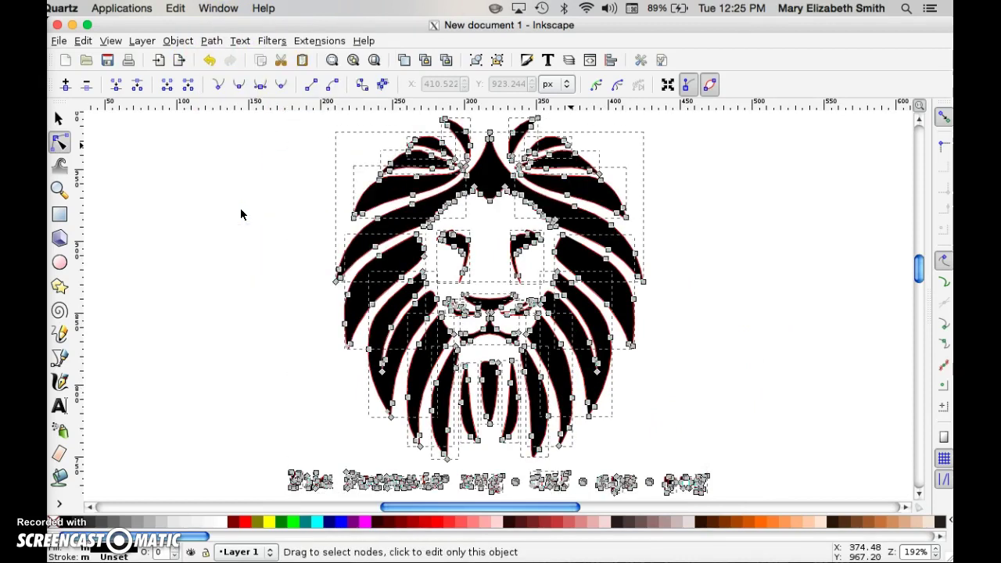
{"action": "left_click", "coordinate": [254, 225]}
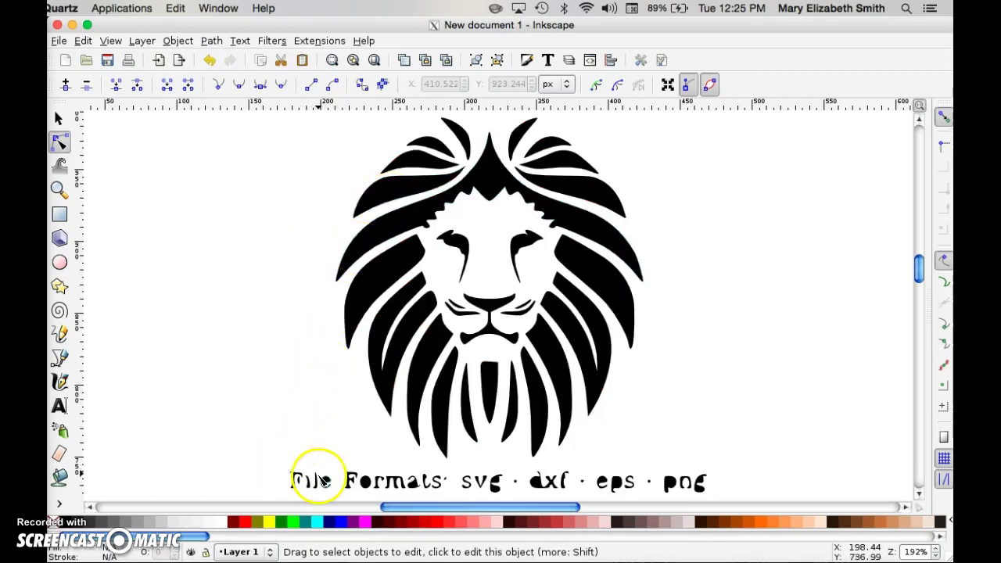
Select the 'File Formats svg dxf eps png' caption below the lion and delete it.
{"action": "left_click_drag", "start_coordinate": [258, 452], "coordinate": [743, 501]}
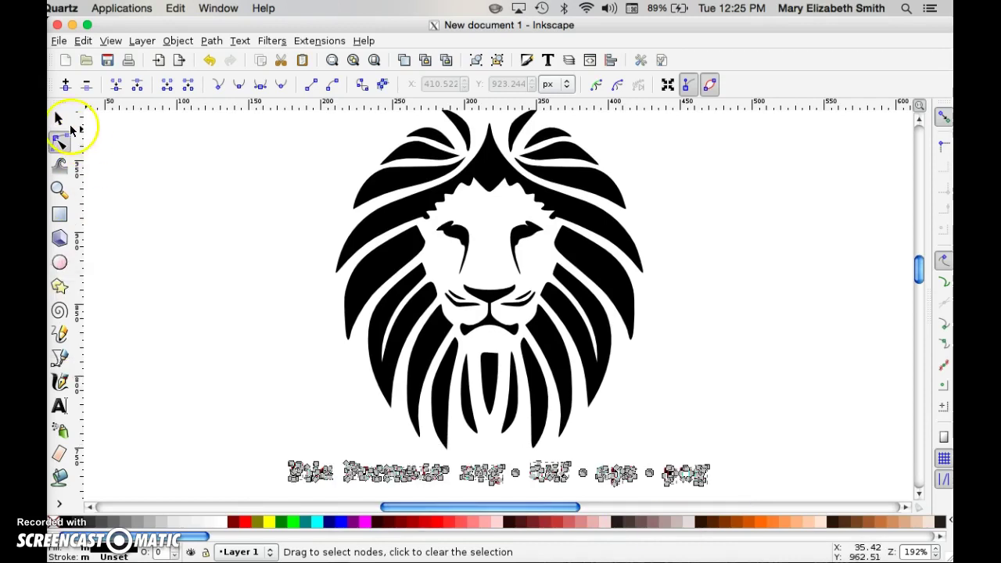
{"action": "left_click", "coordinate": [61, 118]}
{"action": "key", "text": "Delete"}
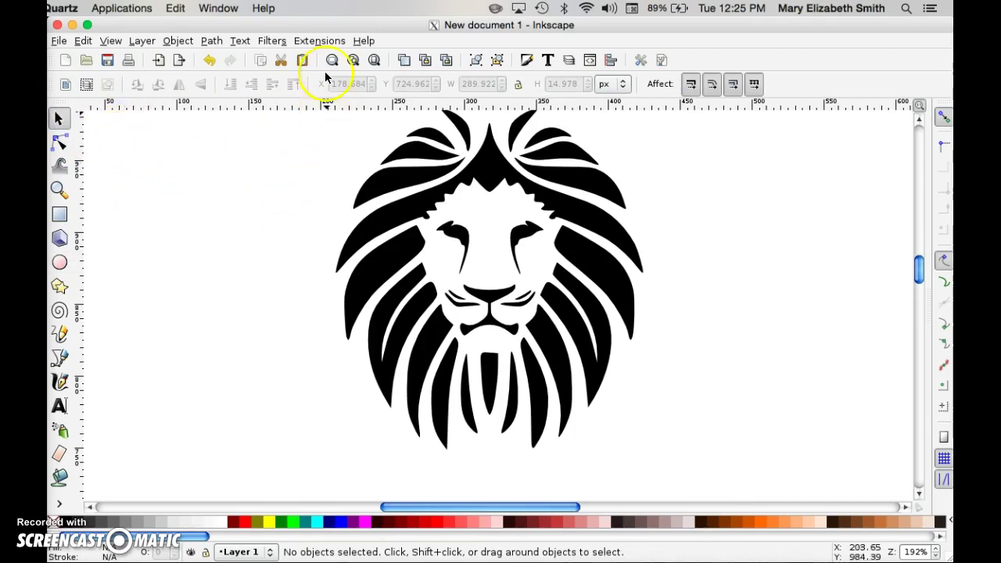
{"action": "left_click", "coordinate": [297, 248]}
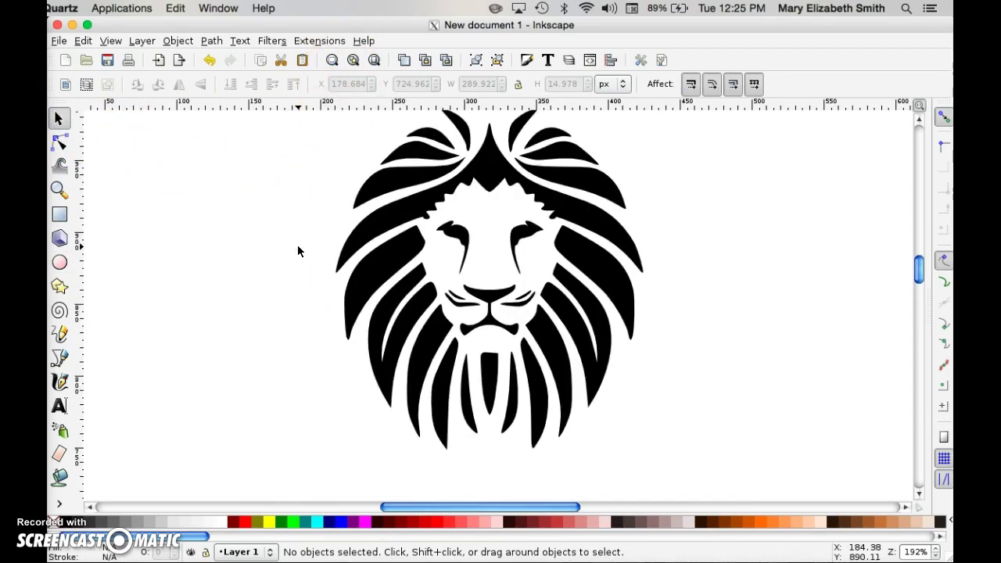
{"action": "scroll", "coordinate": [298, 251], "scroll_direction": "up", "scroll_amount": 1}
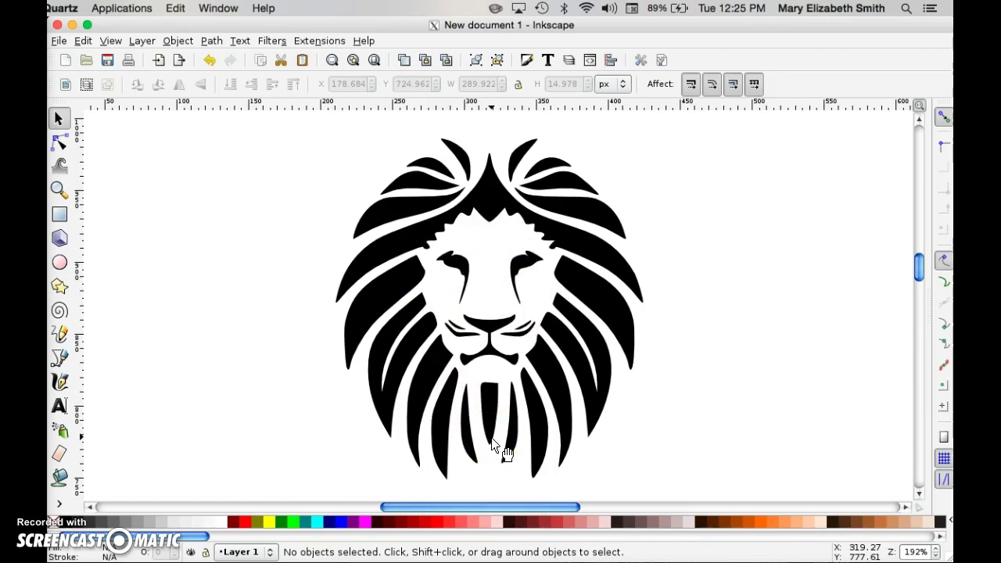
{"action": "left_click", "coordinate": [59, 142]}
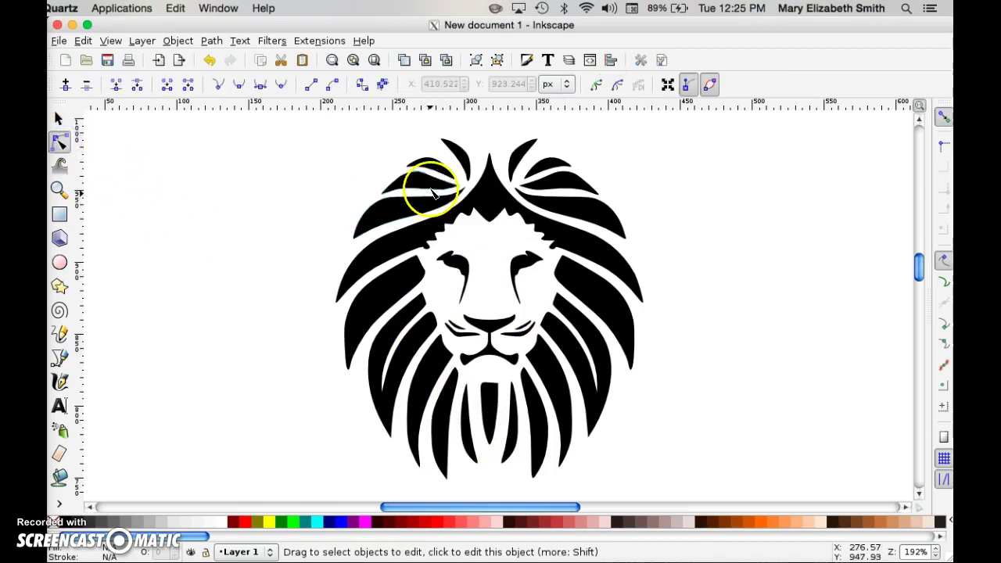
{"action": "left_click", "coordinate": [425, 190]}
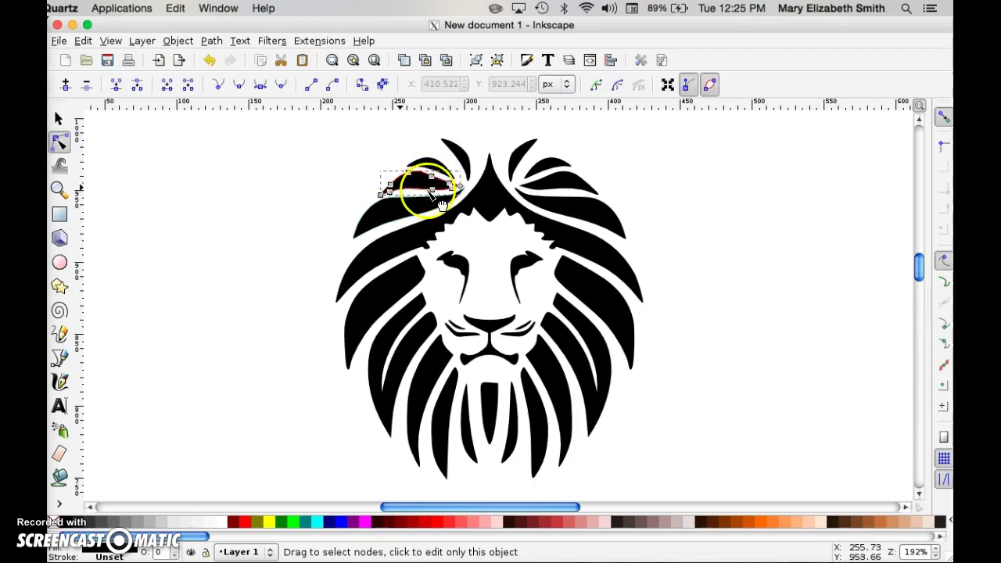
{"action": "left_click", "coordinate": [261, 234]}
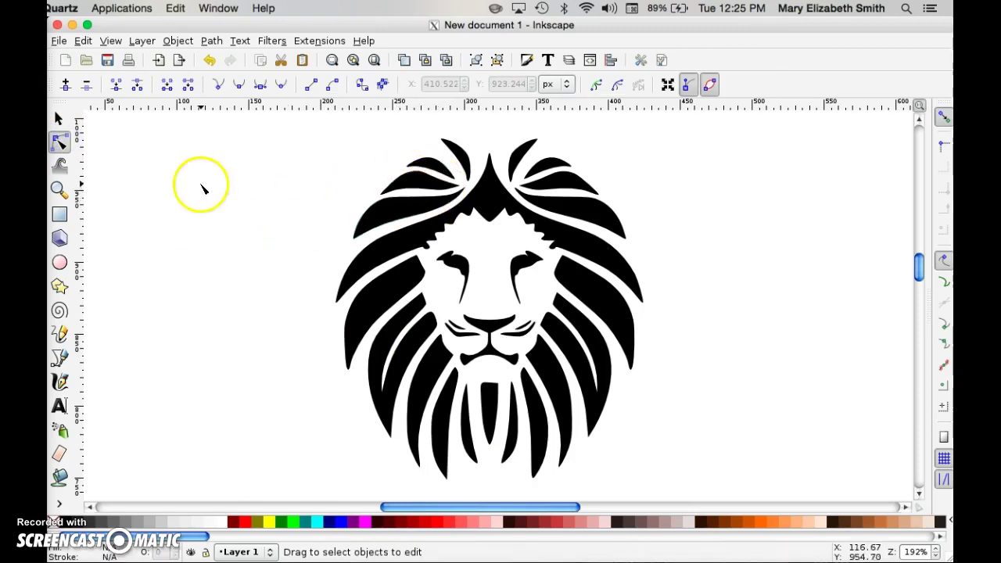
Zoom out with the Zoom tool until the whole page shows at 96%.
{"action": "left_click", "coordinate": [60, 189]}
{"action": "left_click", "coordinate": [96, 92]}
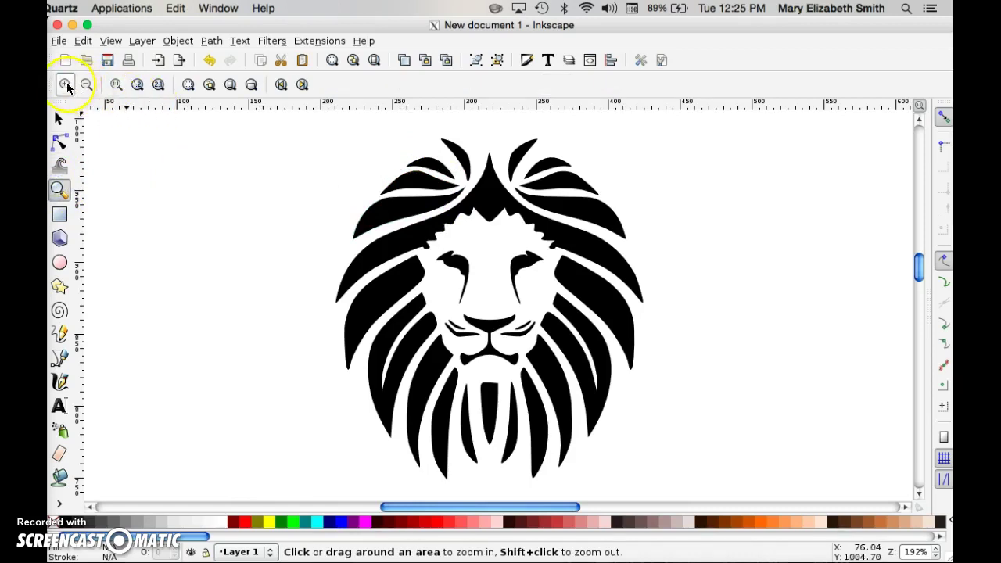
{"action": "left_click", "coordinate": [86, 86]}
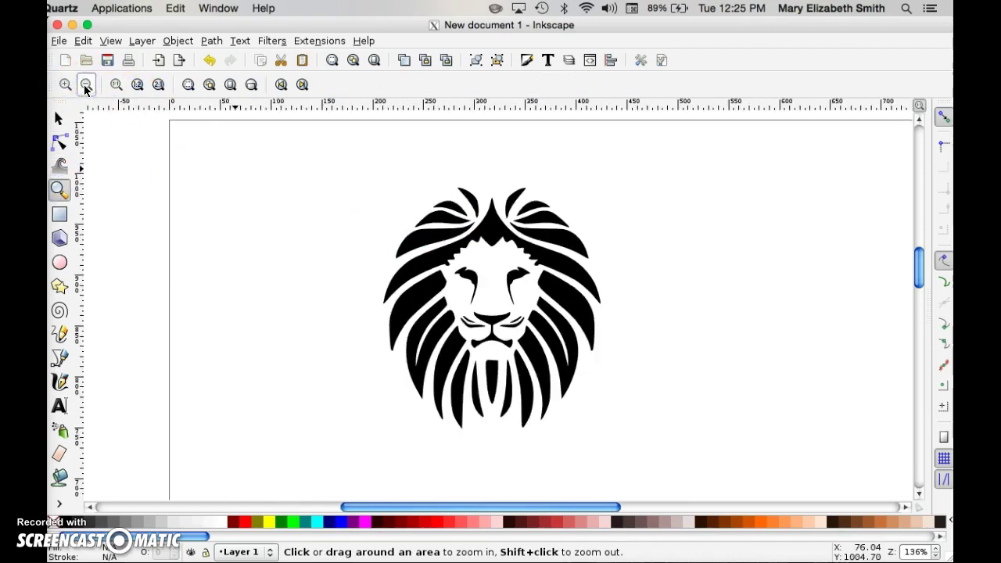
{"action": "left_click", "coordinate": [145, 186]}
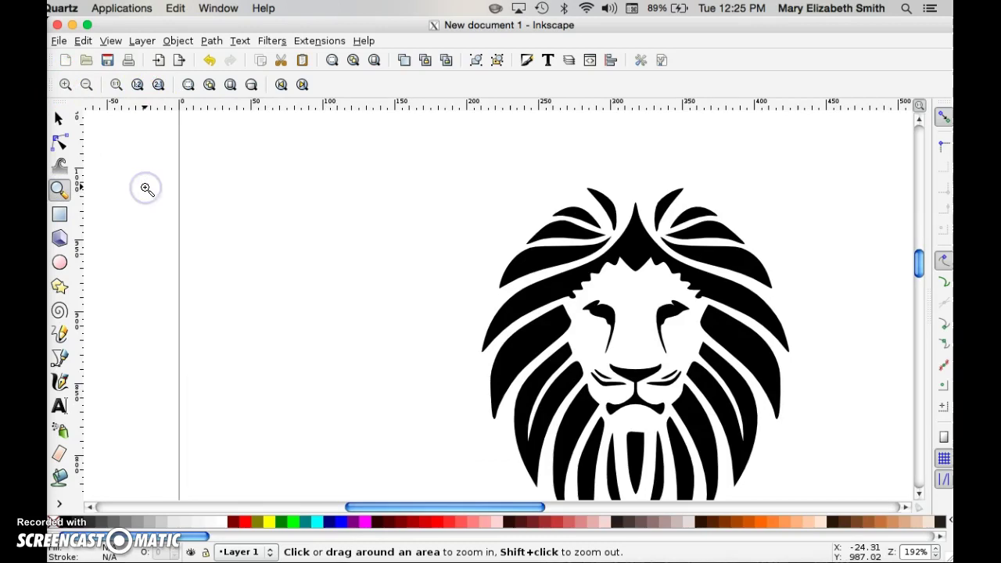
{"action": "left_click", "coordinate": [99, 128]}
{"action": "left_click", "coordinate": [86, 86]}
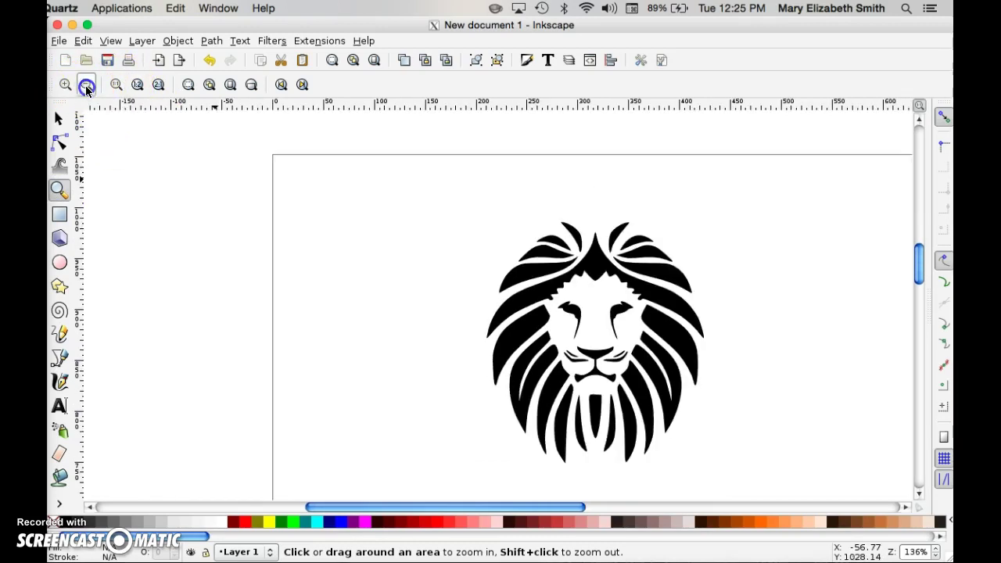
{"action": "left_click", "coordinate": [86, 86]}
Enter the text line right of the lion with the Text tool and select all its characters.
{"action": "left_click", "coordinate": [58, 406]}
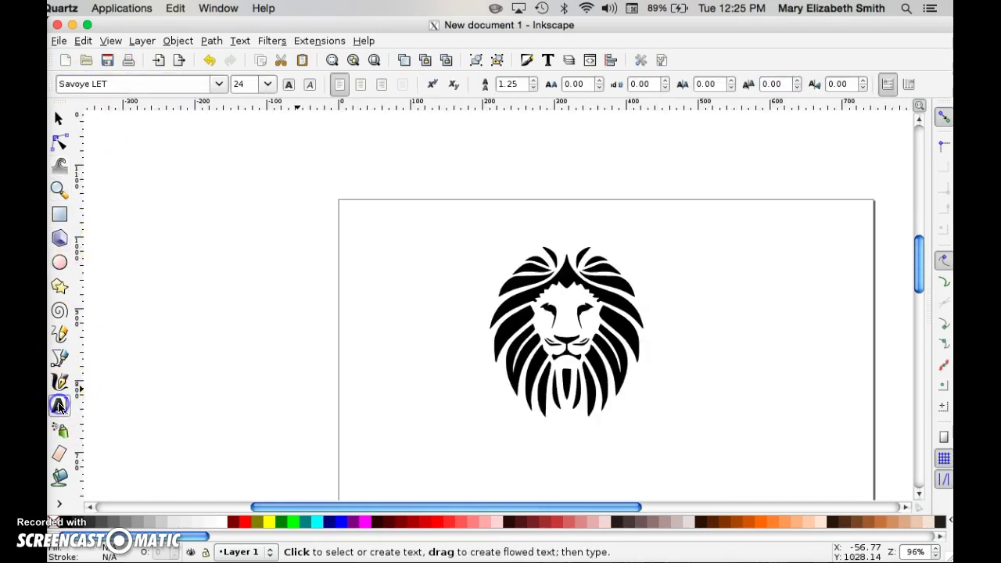
{"action": "left_click", "coordinate": [691, 280]}
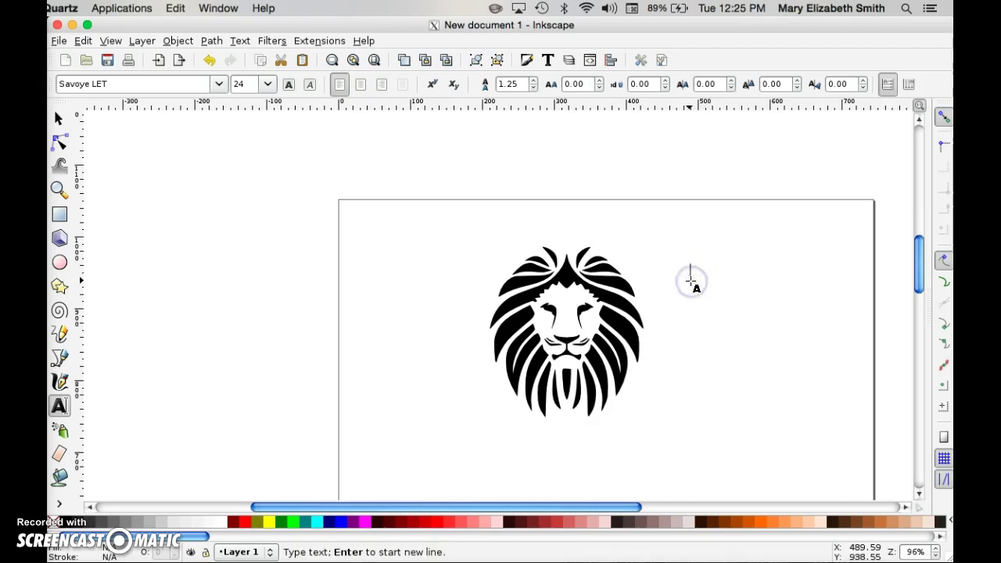
{"action": "type", "text": "Thomps"}
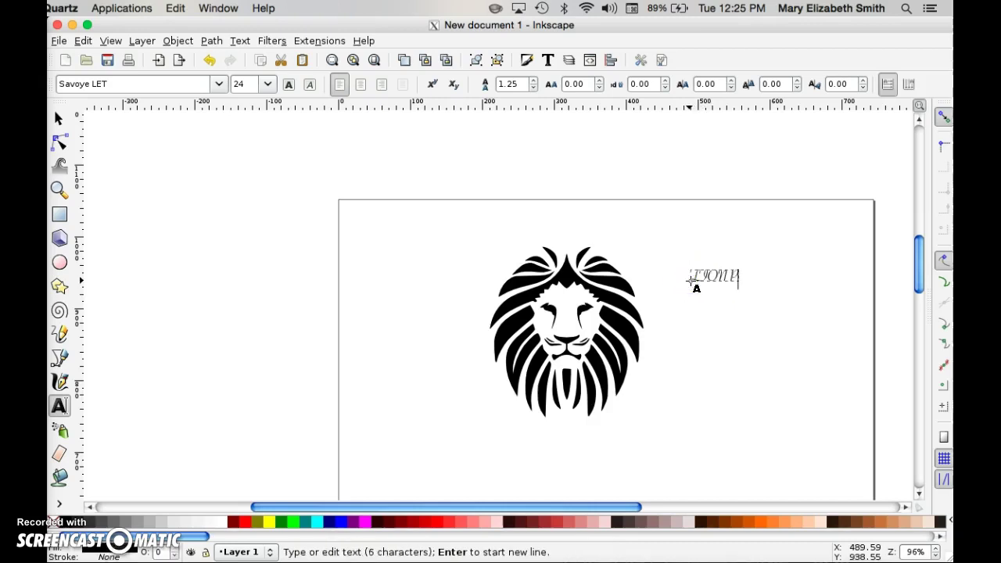
{"action": "type", "text": "on's"}
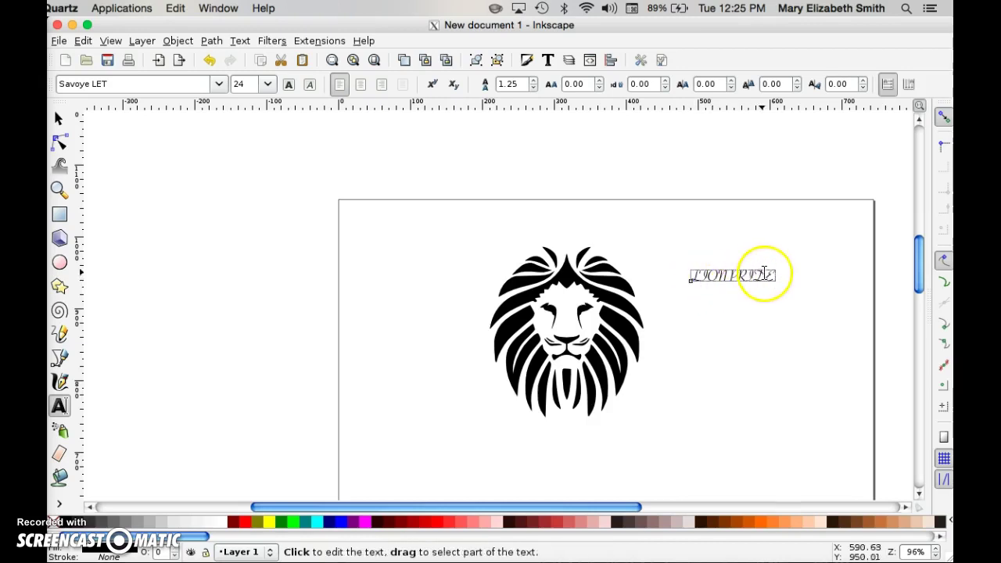
{"action": "left_click_drag", "start_coordinate": [772, 275], "coordinate": [692, 275]}
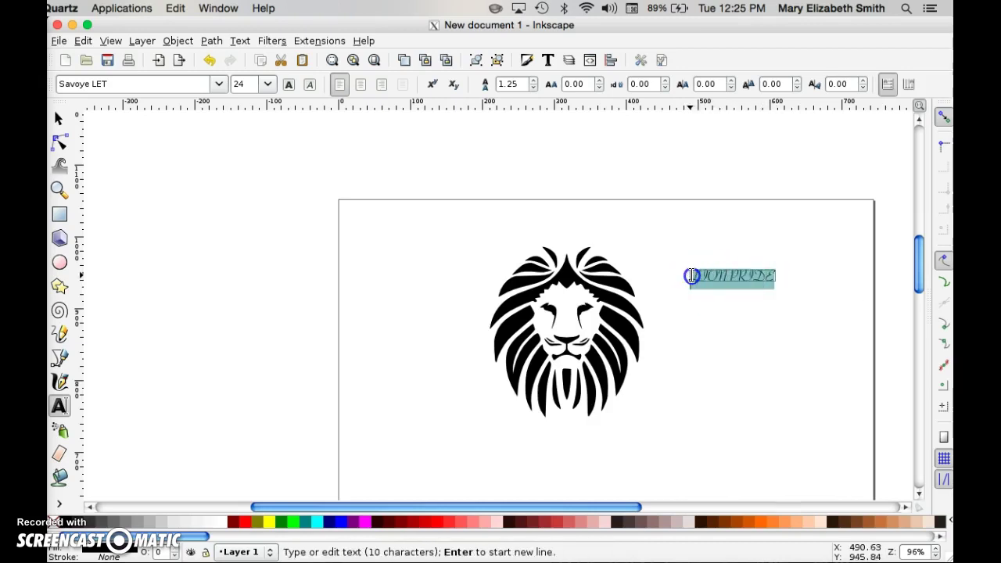
Open Text and Font and browse the font families from the top of the list.
{"action": "left_click", "coordinate": [546, 62]}
{"action": "left_click_drag", "start_coordinate": [602, 50], "coordinate": [150, 88]}
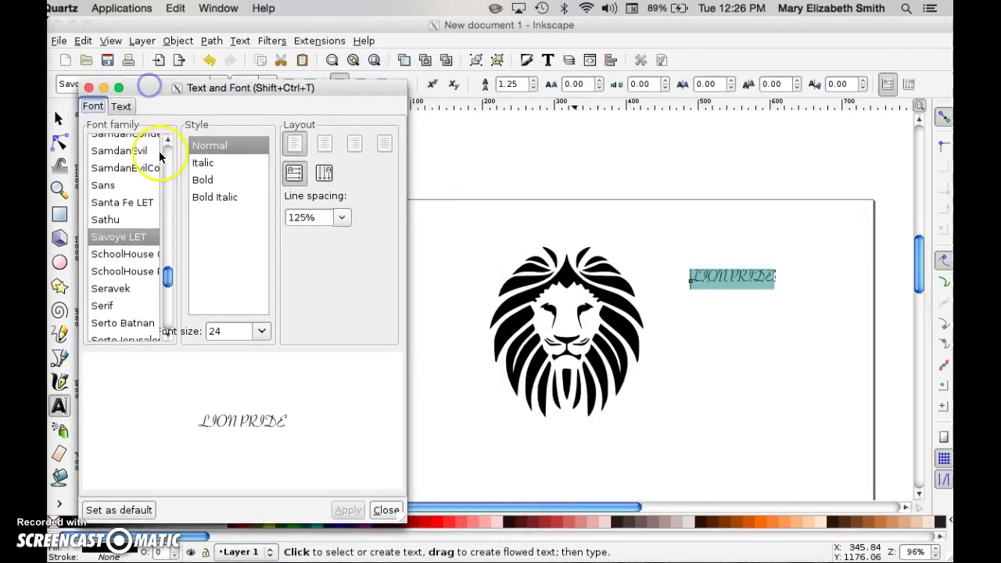
{"action": "scroll", "coordinate": [144, 252], "scroll_direction": "up", "scroll_amount": 15}
{"action": "scroll", "coordinate": [144, 252], "scroll_direction": "up", "scroll_amount": 20}
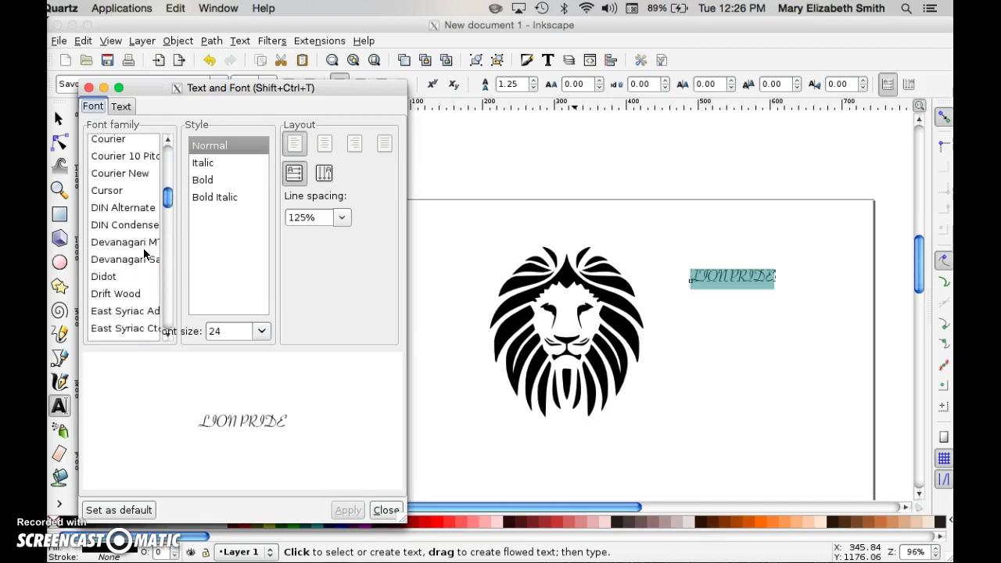
{"action": "left_click", "coordinate": [109, 142]}
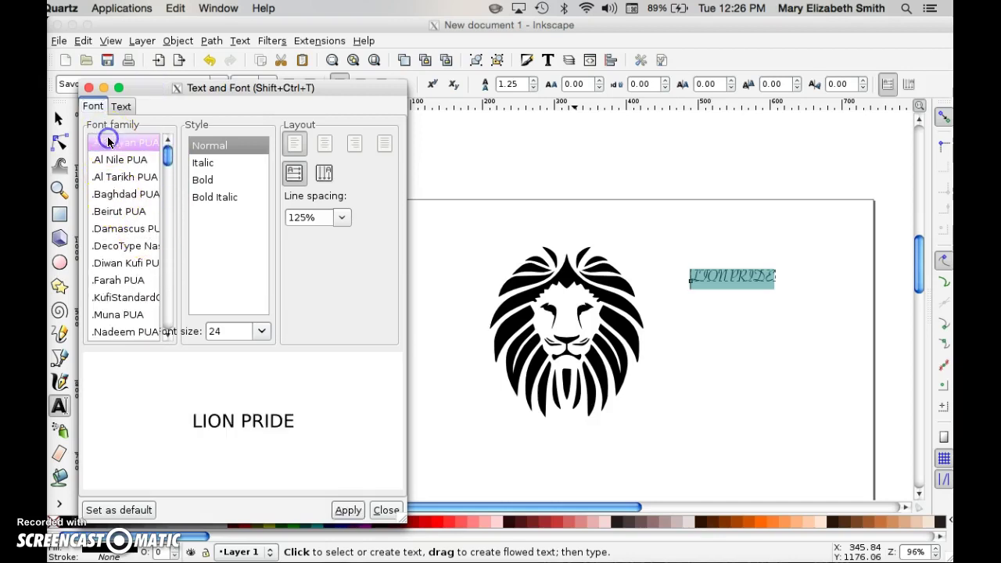
{"action": "key", "text": "Down"}
{"action": "key", "text": "Down"}
{"action": "key", "text": "Down"}
{"action": "key", "text": "Down"}
{"action": "key", "text": "Down"}
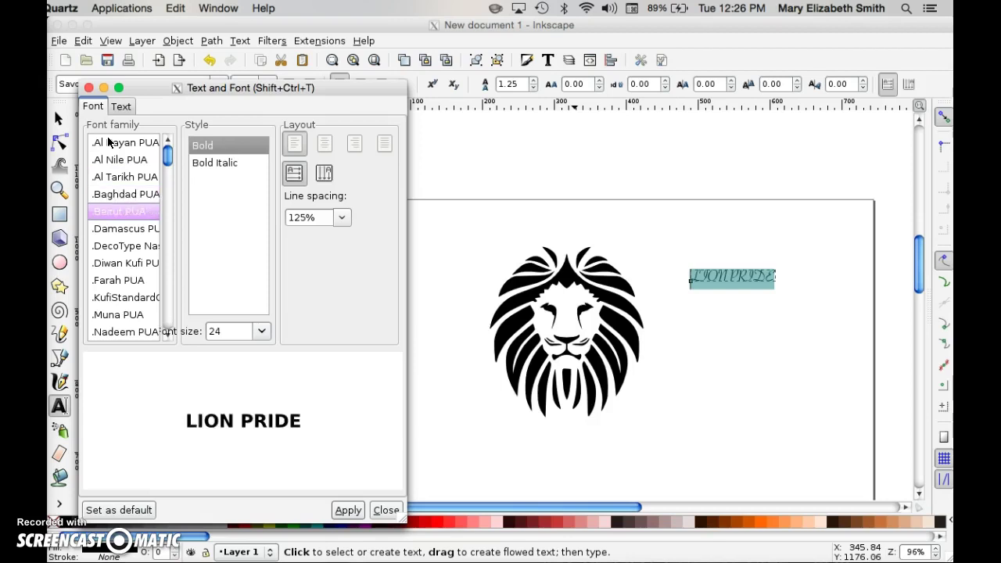
{"action": "key", "text": "Down"}
{"action": "key", "text": "Down"}
{"action": "key", "text": "Down"}
{"action": "key", "text": "Down"}
{"action": "key", "text": "Down"}
{"action": "key", "text": "Down"}
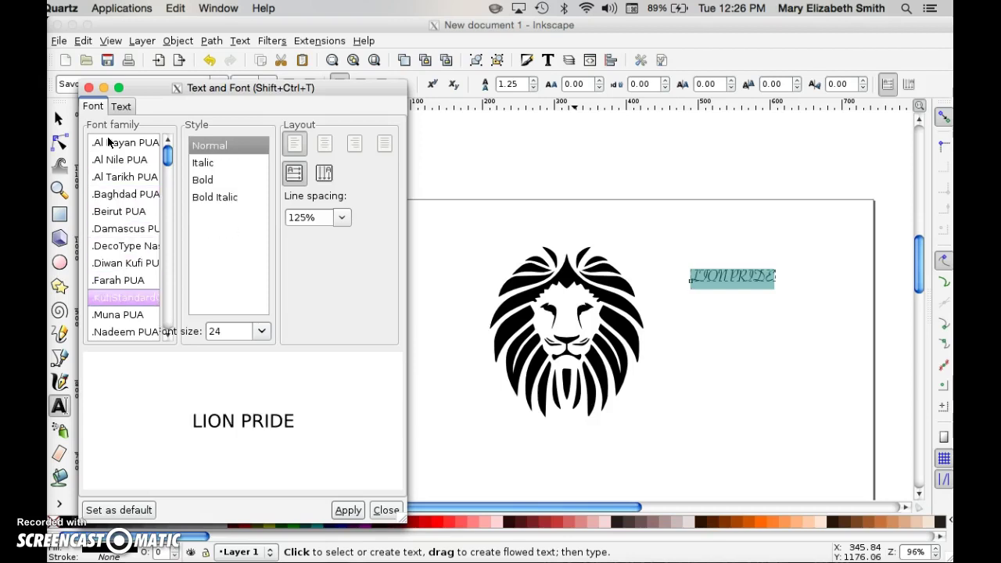
{"action": "key", "text": "Down"}
{"action": "key", "text": "Down"}
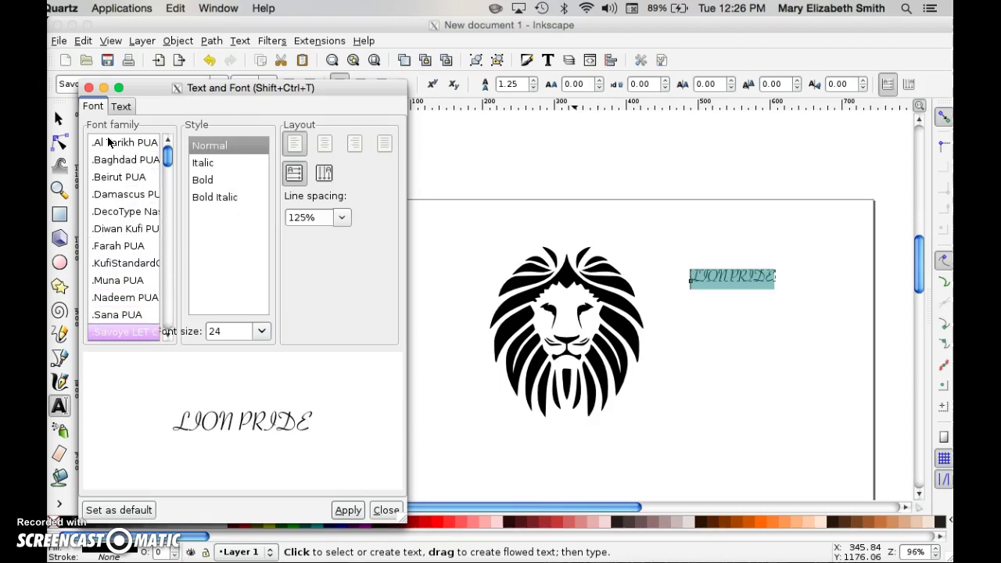
{"action": "key", "text": "Down"}
{"action": "key", "text": "Down"}
{"action": "key", "text": "Down"}
{"action": "key", "text": "Down"}
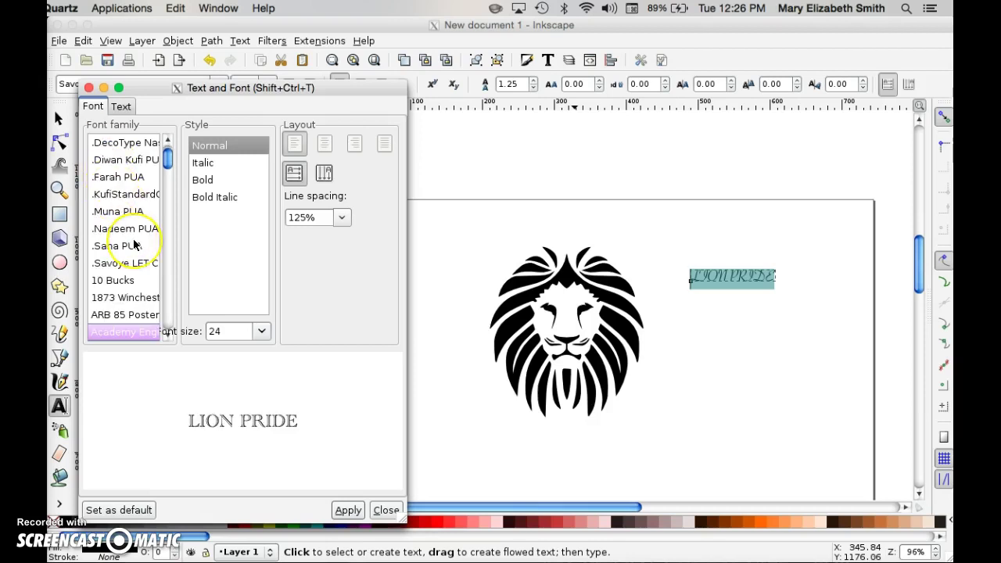
{"action": "key", "text": "Down"}
{"action": "key", "text": "Down"}
{"action": "key", "text": "Down"}
{"action": "key", "text": "Down"}
{"action": "key", "text": "Down"}
{"action": "key", "text": "Down"}
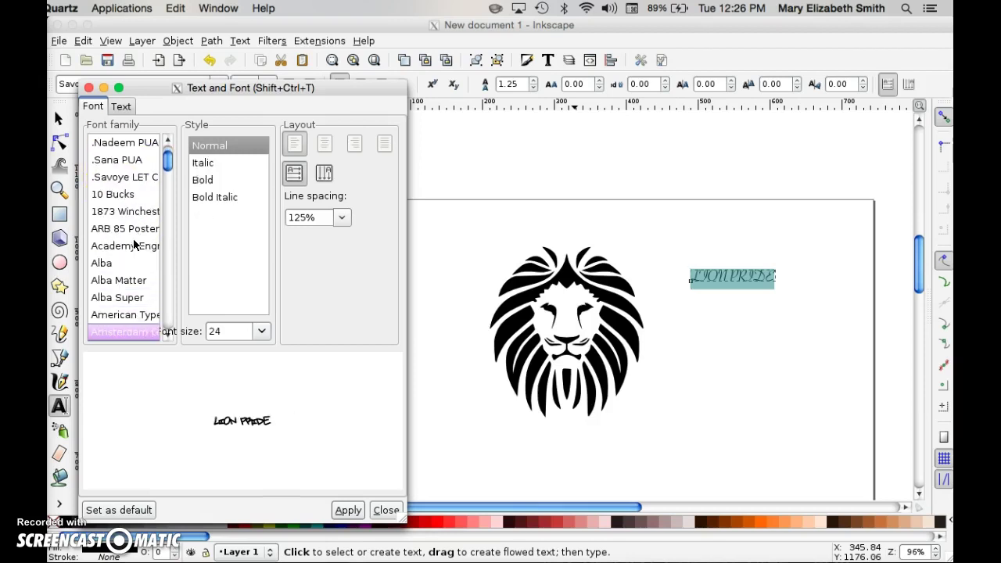
Apply Arial Black to the LION PRIDE text and close the font settings.
{"action": "key", "text": "Down"}
{"action": "key", "text": "Down"}
{"action": "key", "text": "Down"}
{"action": "key", "text": "Down"}
{"action": "key", "text": "Down"}
{"action": "key", "text": "Down"}
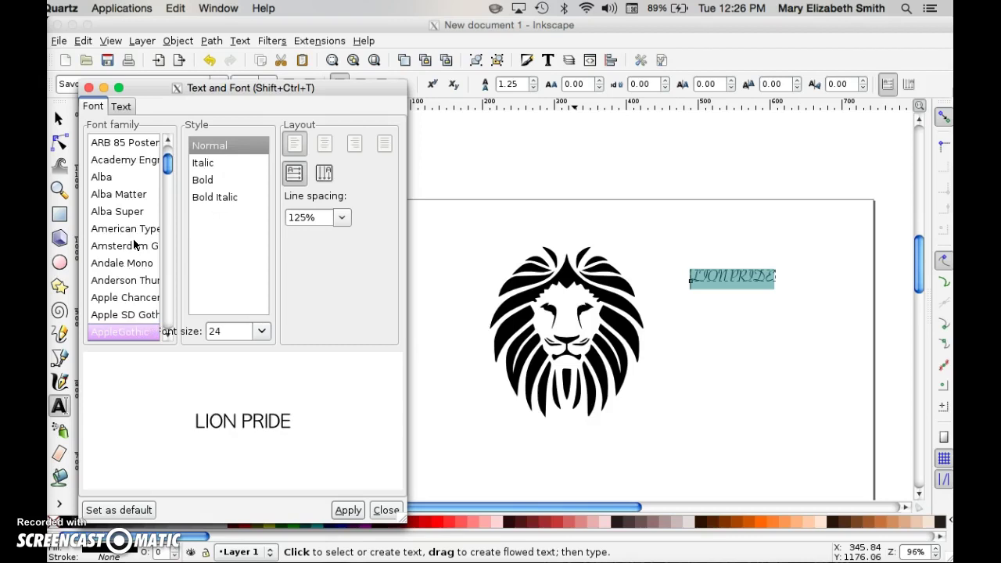
{"action": "key", "text": "Down"}
{"action": "key", "text": "Down"}
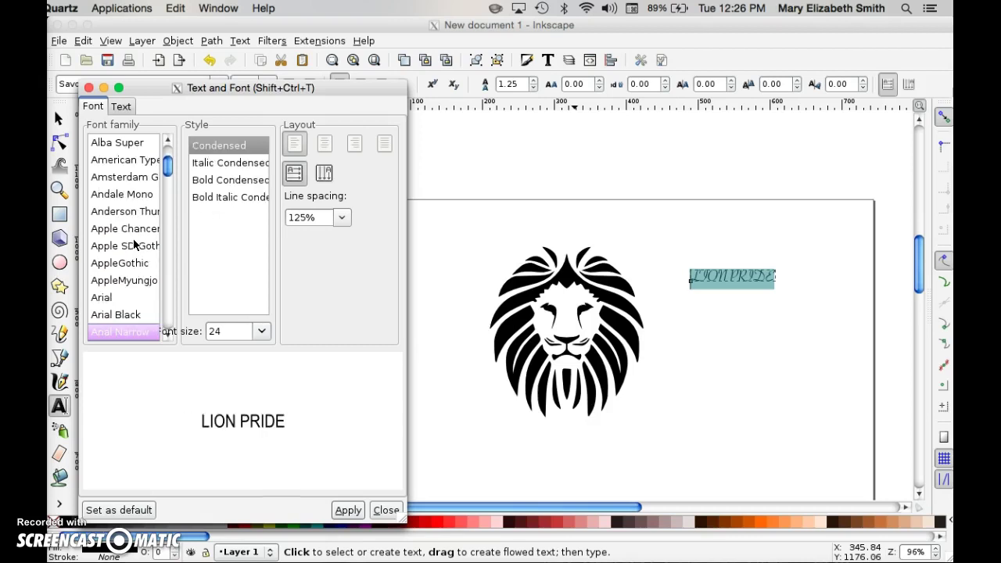
{"action": "key", "text": "Up"}
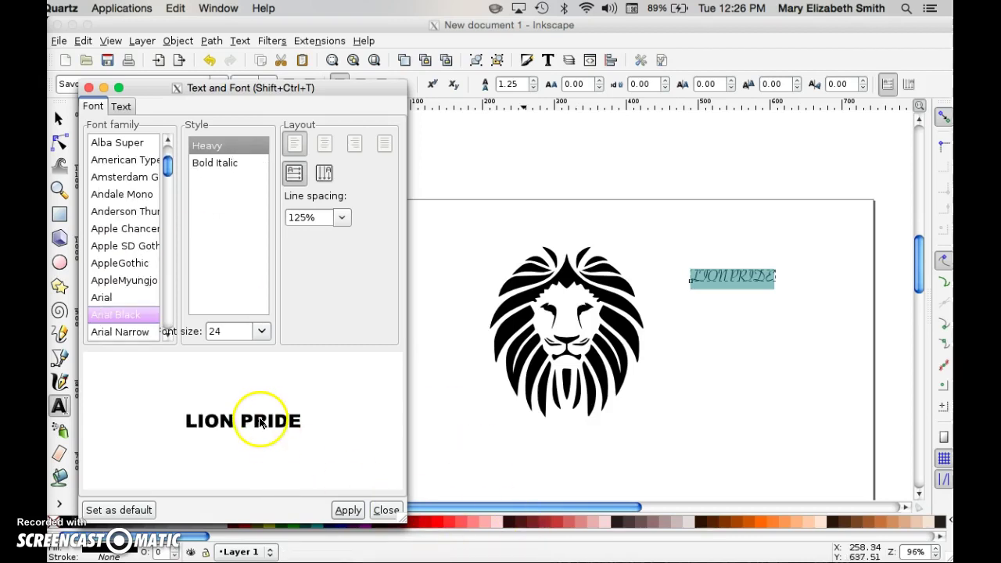
{"action": "left_click", "coordinate": [345, 513]}
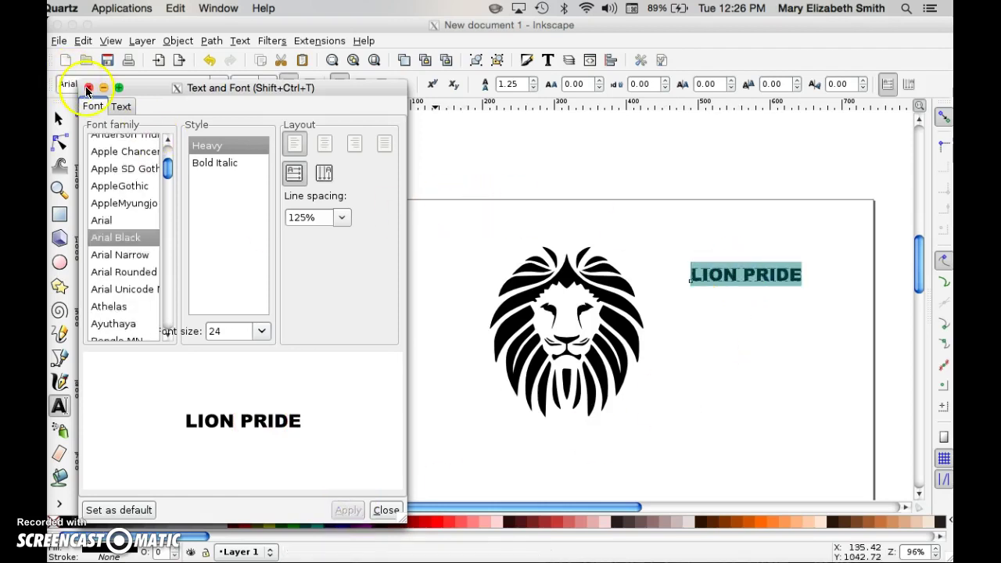
{"action": "left_click", "coordinate": [88, 87]}
{"action": "left_click", "coordinate": [422, 242]}
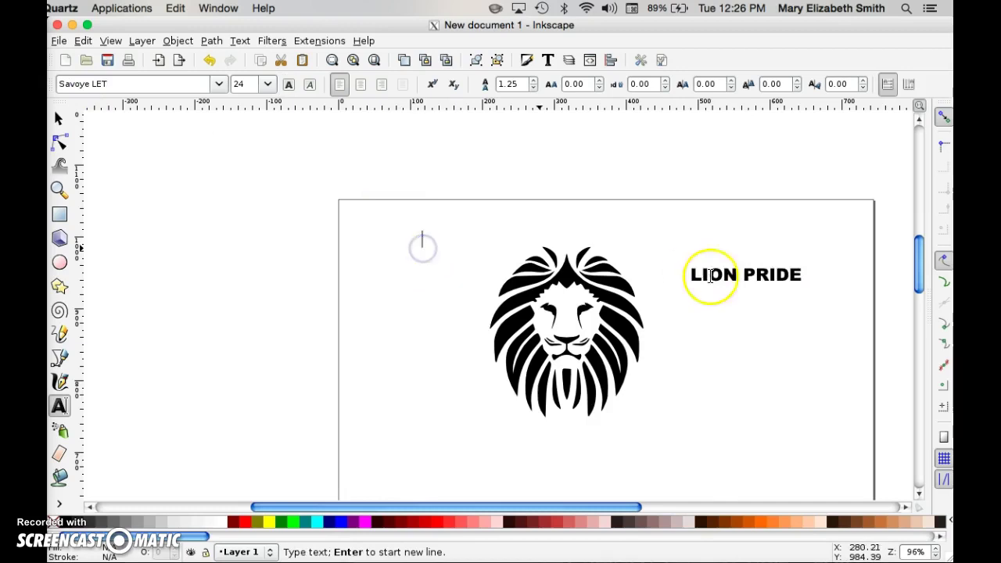
{"action": "left_click", "coordinate": [56, 118]}
{"action": "left_click", "coordinate": [763, 290]}
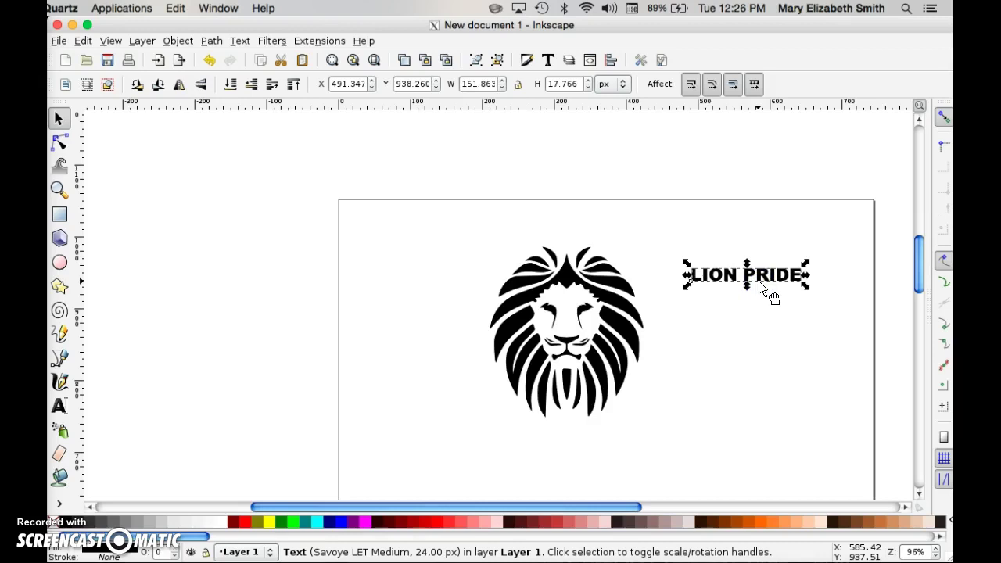
{"action": "left_click", "coordinate": [59, 143]}
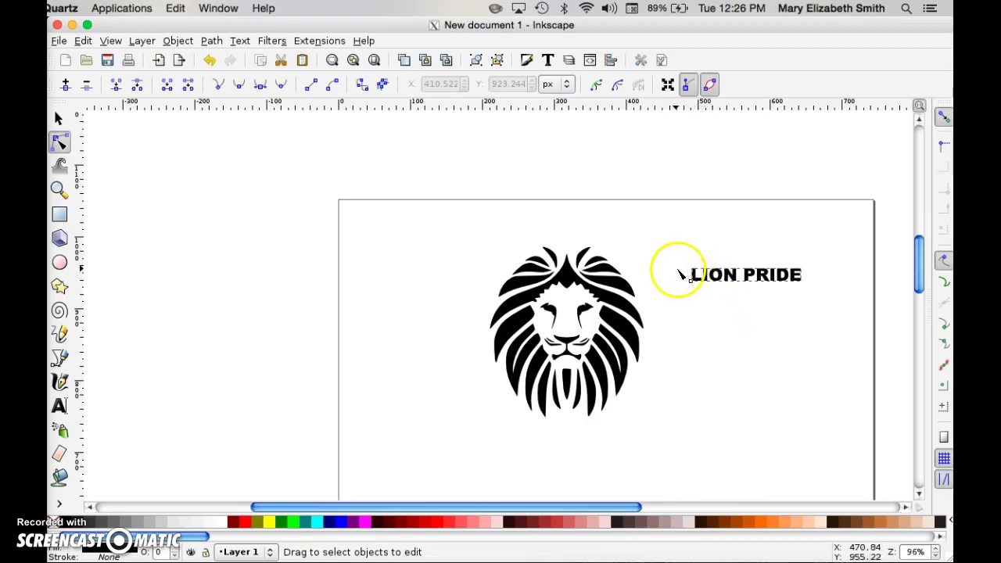
Convert LION PRIDE to paths with Object to Path, then inspect the L and O letter nodes.
{"action": "left_click", "coordinate": [58, 118]}
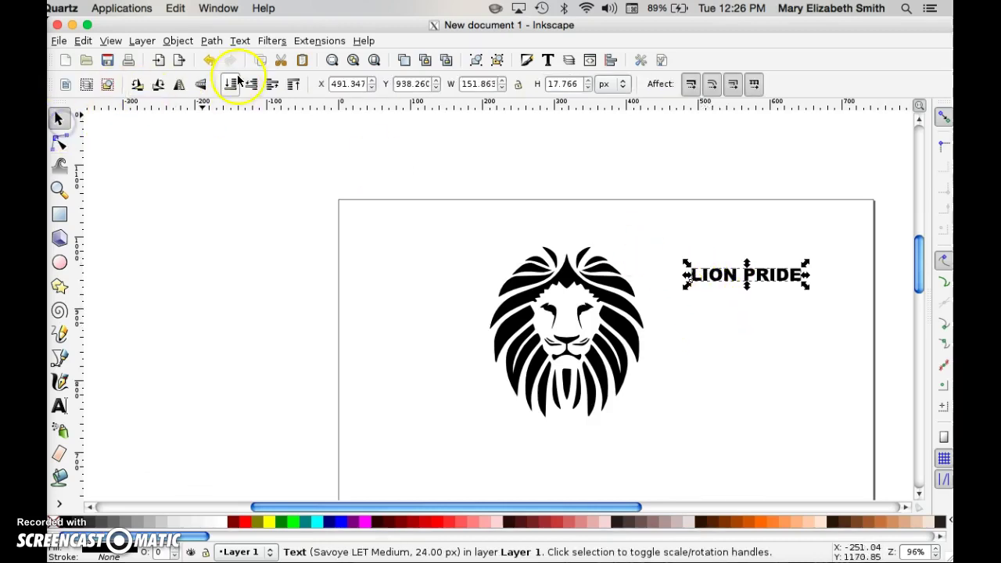
{"action": "left_click", "coordinate": [211, 41]}
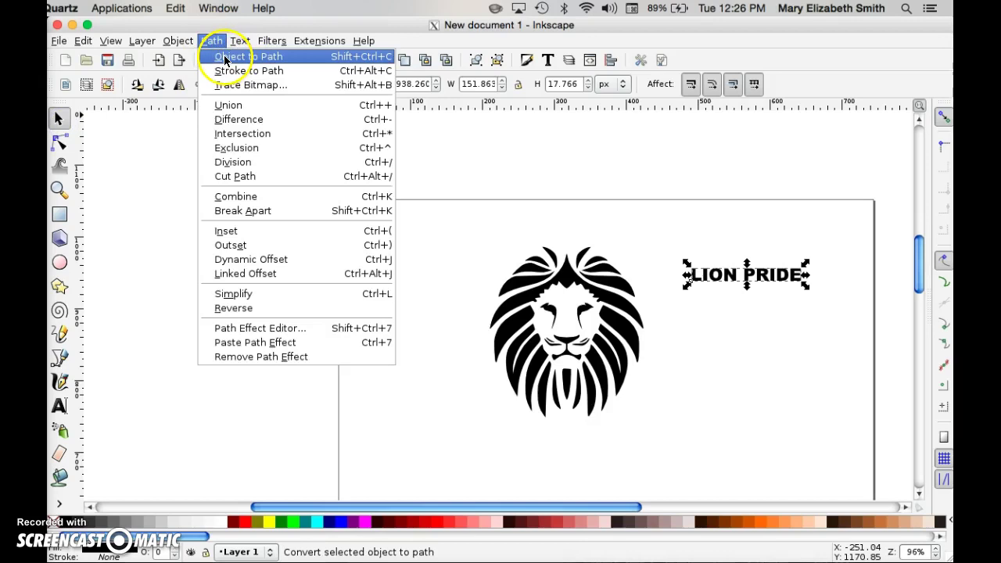
{"action": "left_click", "coordinate": [224, 58]}
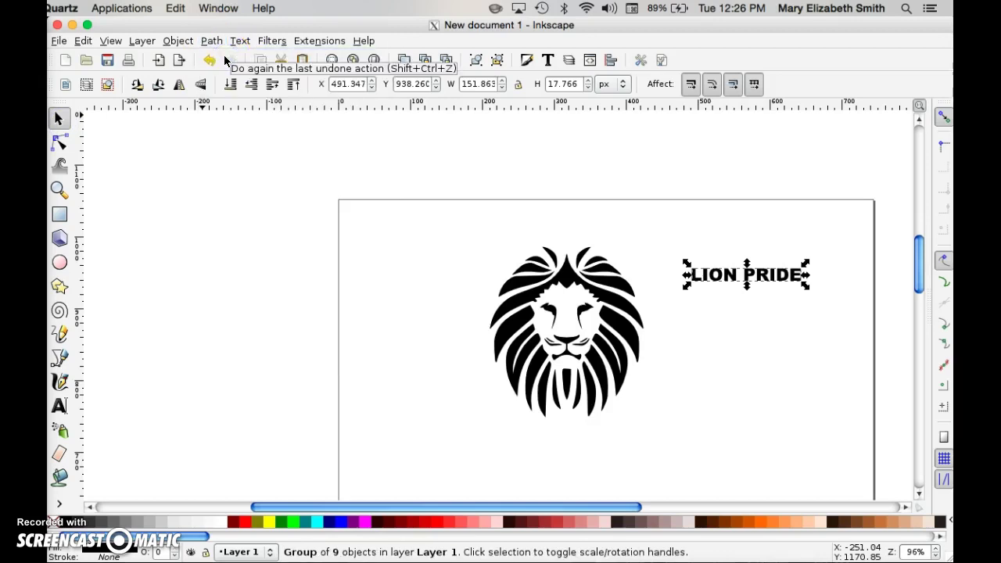
{"action": "left_click", "coordinate": [58, 141]}
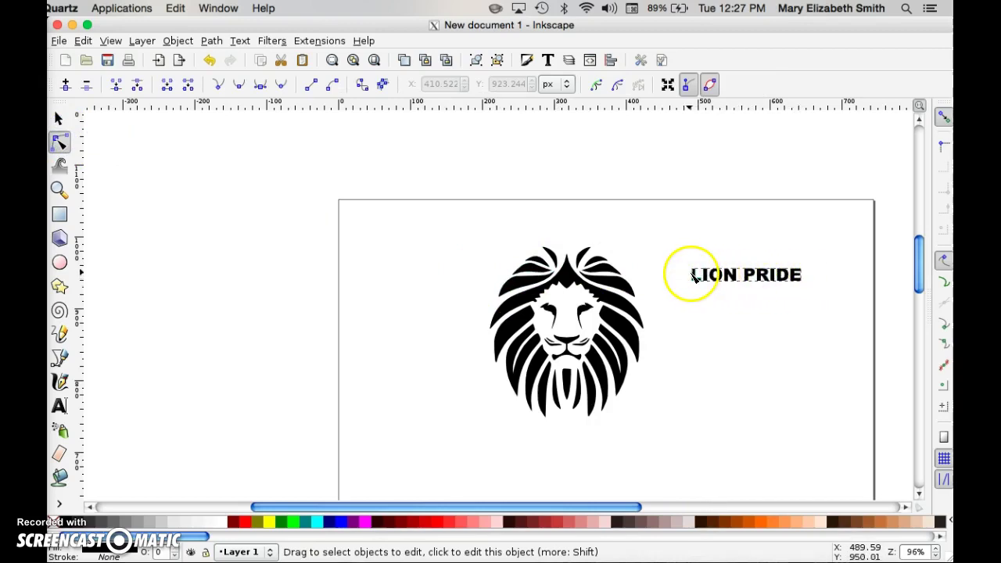
{"action": "left_click", "coordinate": [696, 277]}
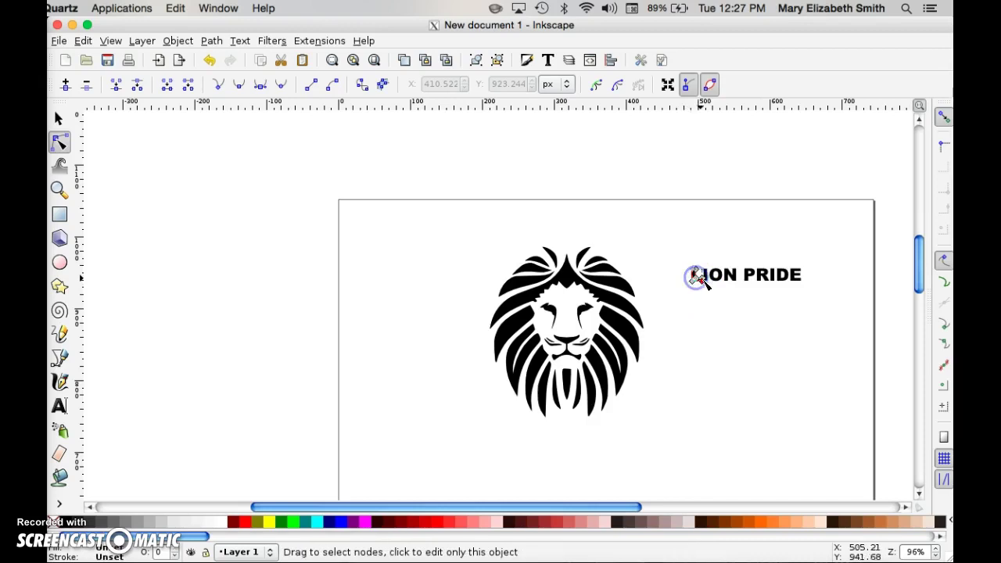
{"action": "left_click", "coordinate": [731, 276]}
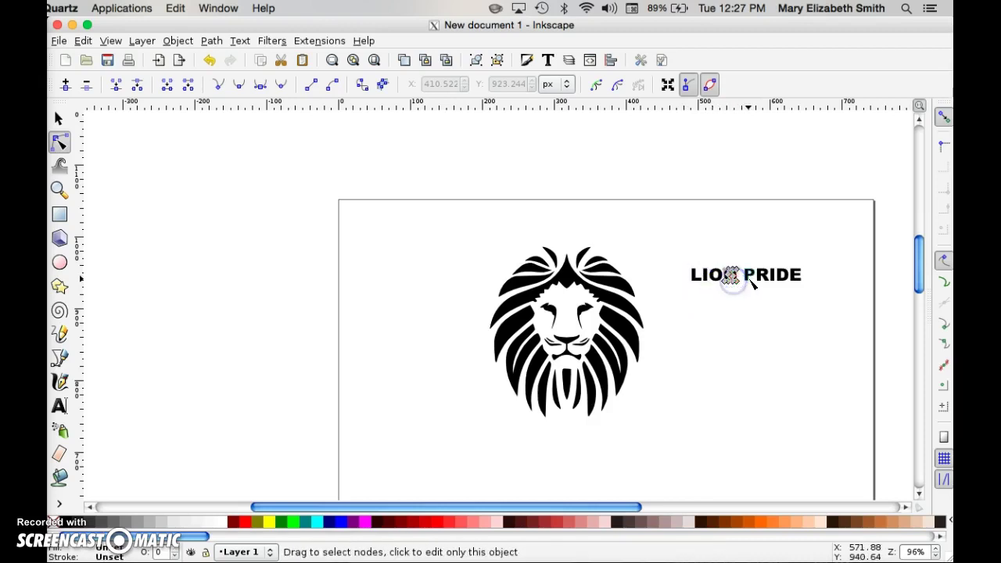
{"action": "left_click", "coordinate": [751, 304]}
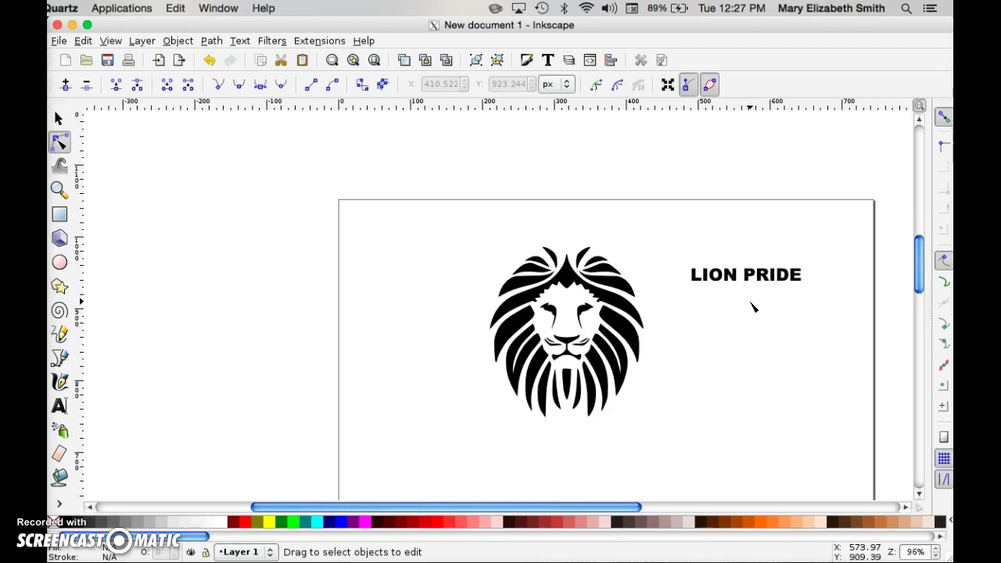
Move the LION PRIDE lettering below the lion and resize it to about 219 × 26 px.
{"action": "left_click", "coordinate": [58, 123]}
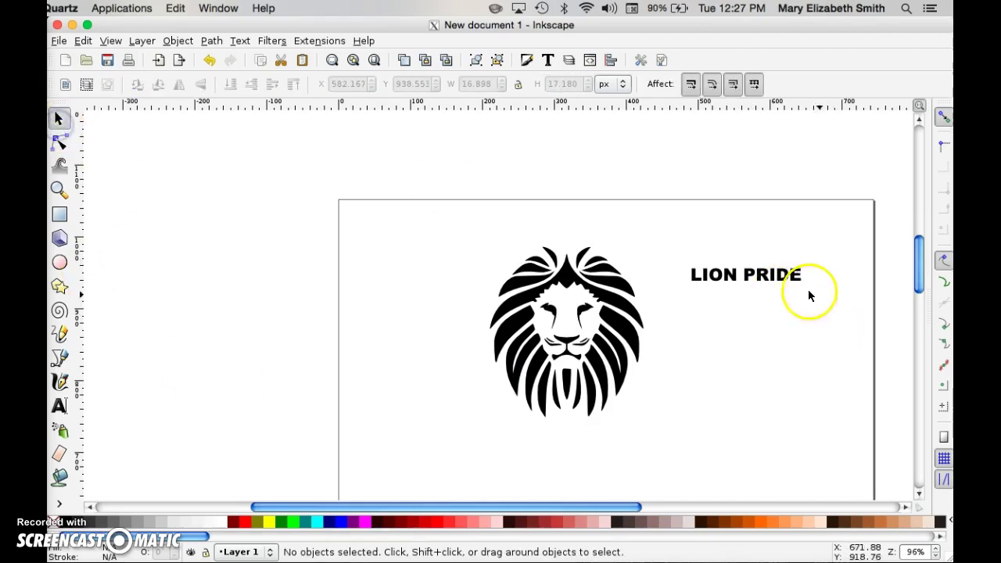
{"action": "left_click", "coordinate": [754, 280]}
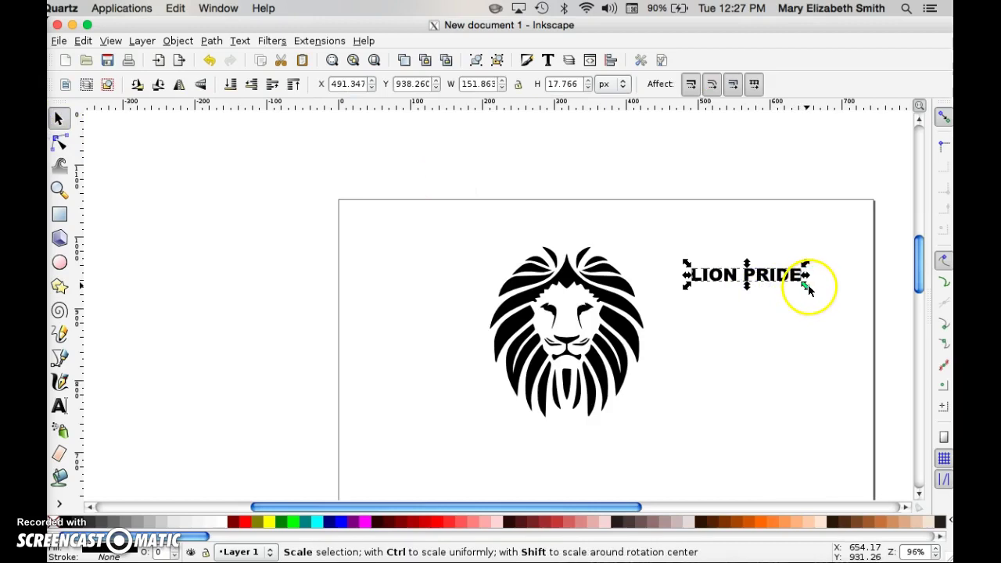
{"action": "left_click_drag", "start_coordinate": [806, 285], "coordinate": [876, 340]}
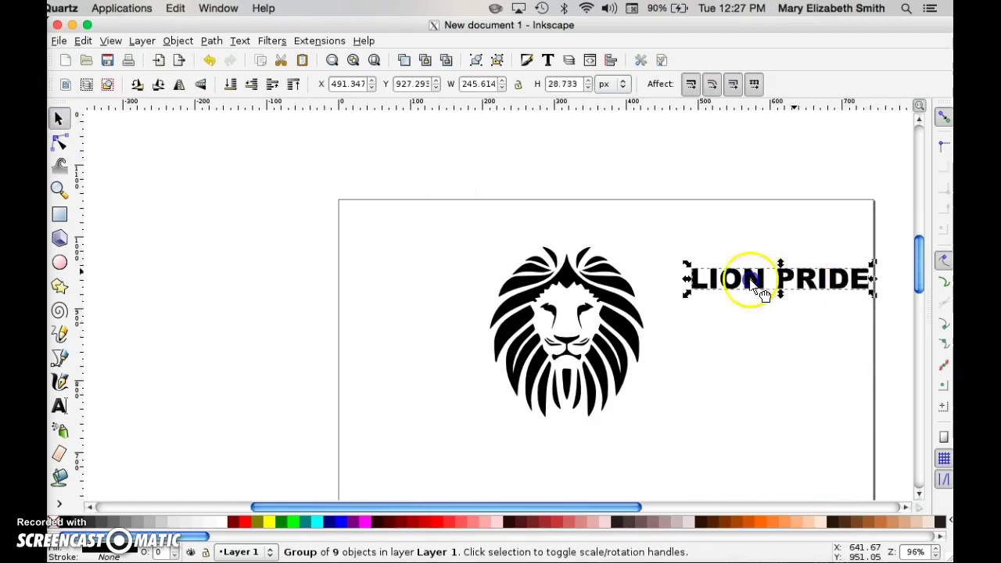
{"action": "left_click_drag", "start_coordinate": [750, 280], "coordinate": [581, 432]}
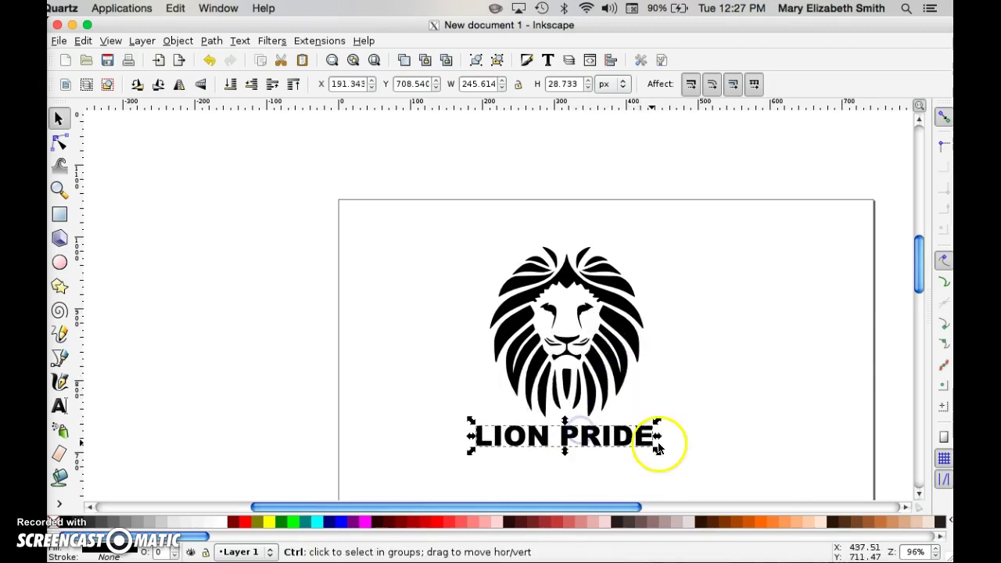
{"action": "mouse_move", "coordinate": [649, 446]}
{"action": "left_mouse_down"}
{"action": "mouse_move", "coordinate": [635, 444]}
{"action": "mouse_move", "coordinate": [646, 449]}
{"action": "left_mouse_up"}
{"action": "left_click", "coordinate": [696, 420]}
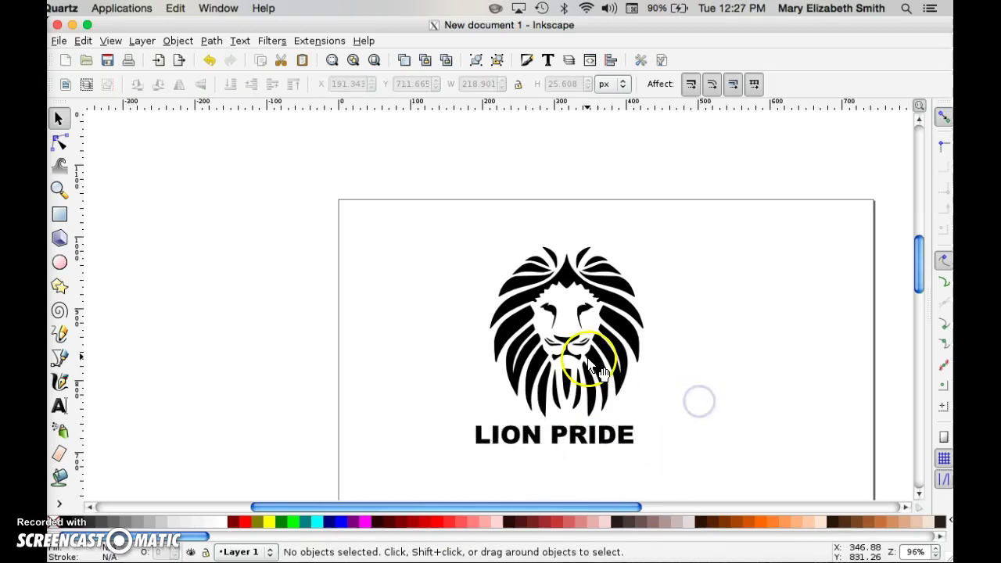
Open Align and Distribute and set alignment relative to the Page.
{"action": "left_click", "coordinate": [179, 42]}
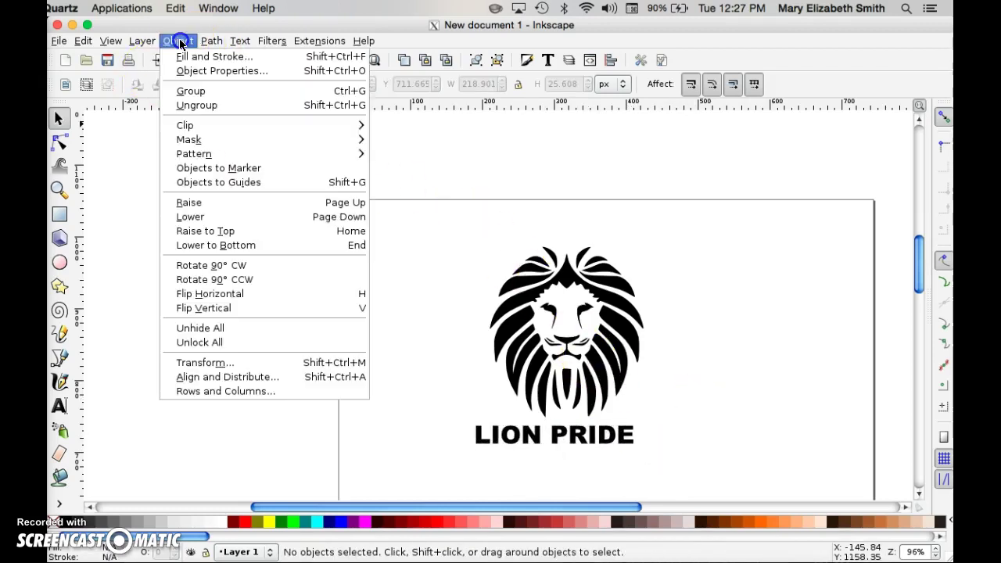
{"action": "left_click", "coordinate": [201, 378]}
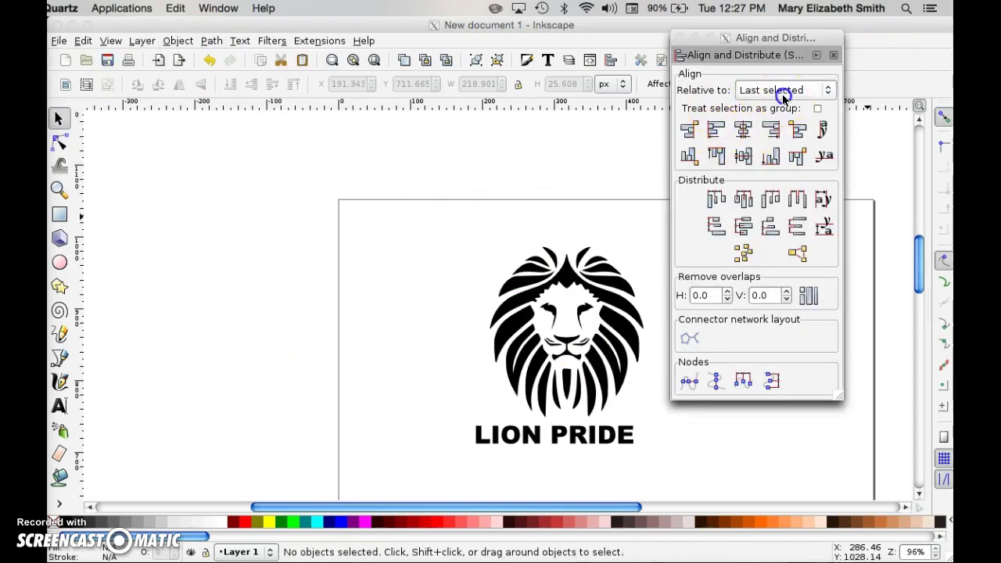
{"action": "left_click", "coordinate": [785, 92]}
{"action": "left_click", "coordinate": [760, 160]}
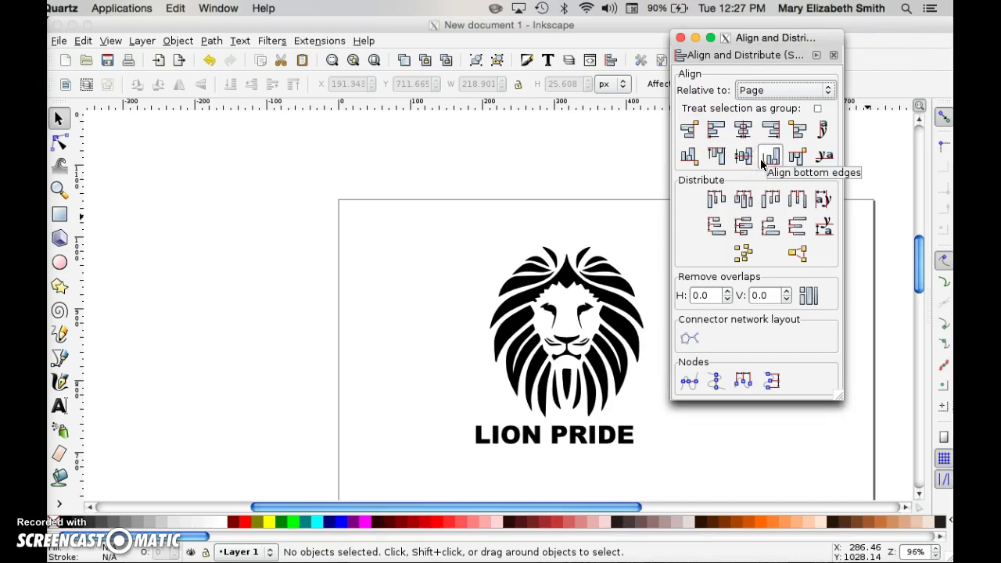
Select all the lion's pieces and combine them into a single path.
{"action": "left_click", "coordinate": [579, 320]}
{"action": "left_click", "coordinate": [537, 350]}
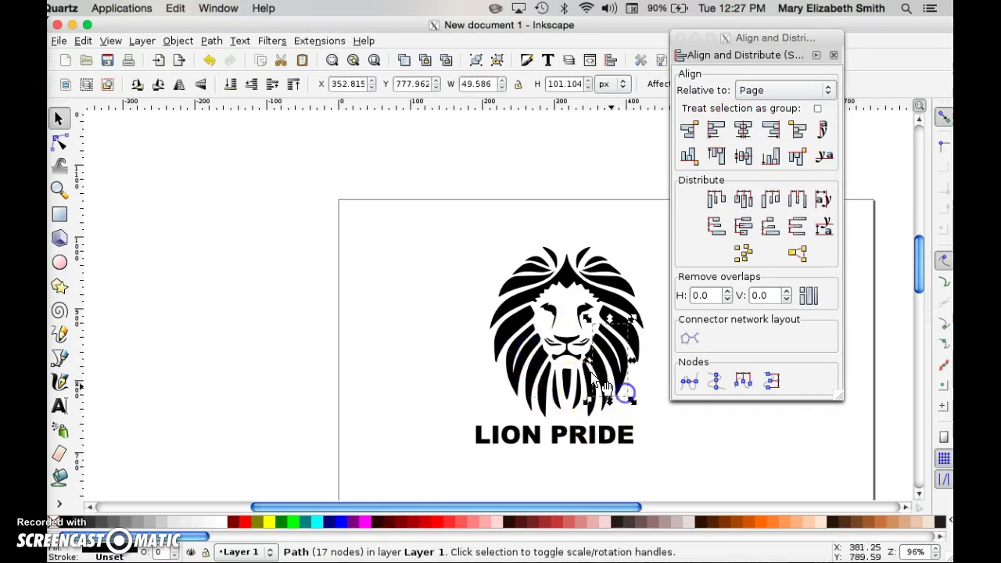
{"action": "left_click_drag", "start_coordinate": [453, 232], "coordinate": [656, 422]}
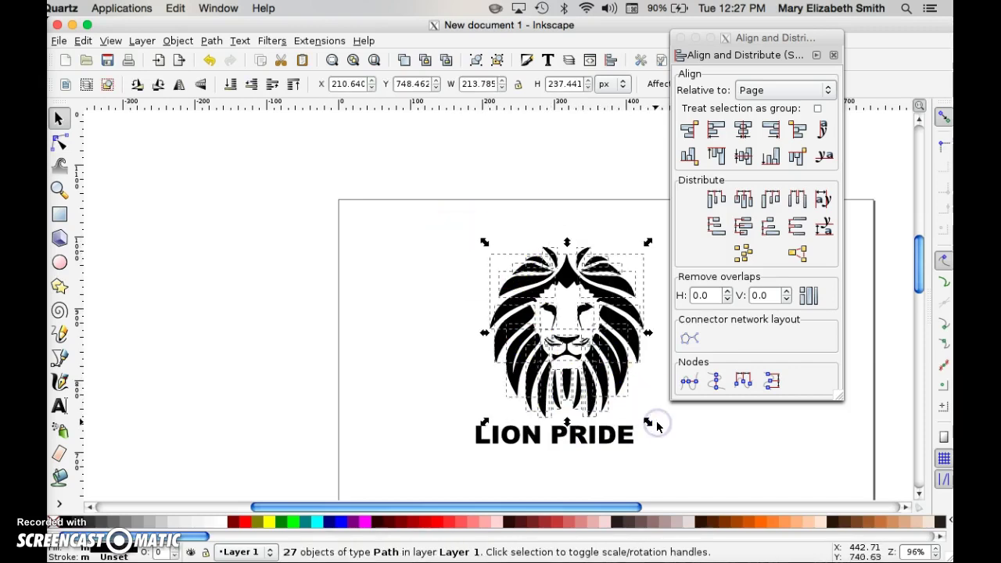
{"action": "left_click", "coordinate": [211, 41]}
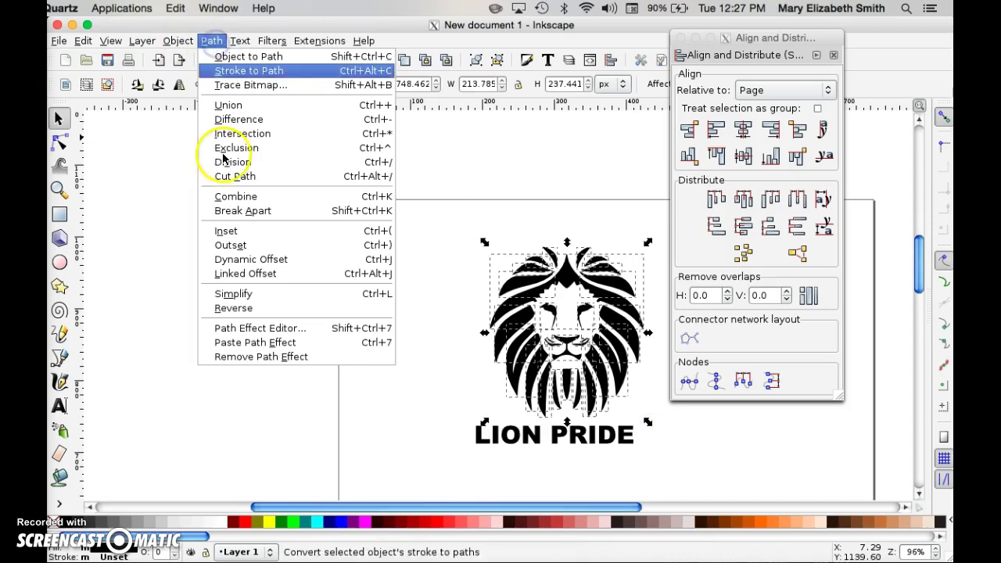
{"action": "left_click", "coordinate": [228, 196]}
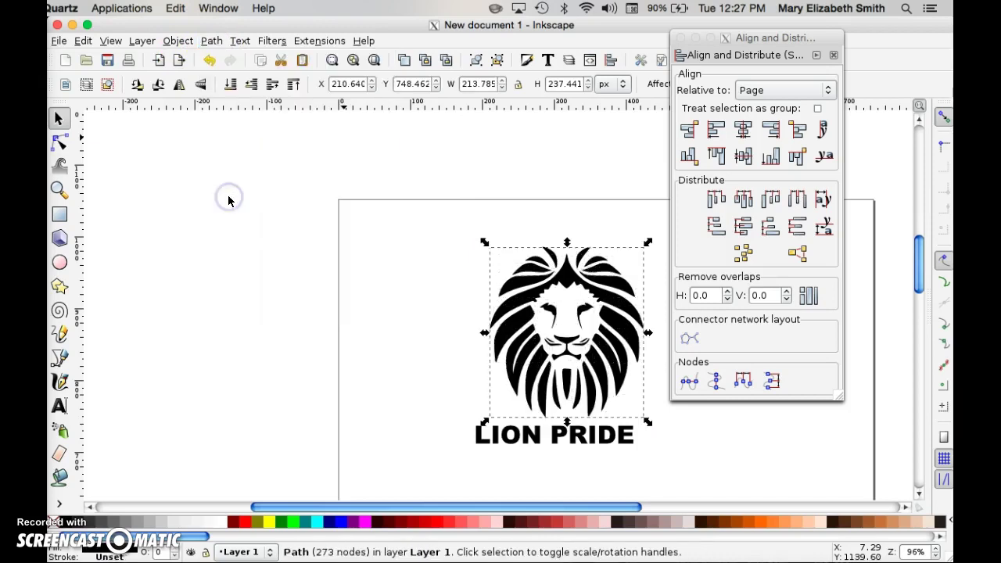
Add LION PRIDE to the selection and centre both on the vertical axis.
{"action": "left_click", "coordinate": [570, 441], "text": "shift"}
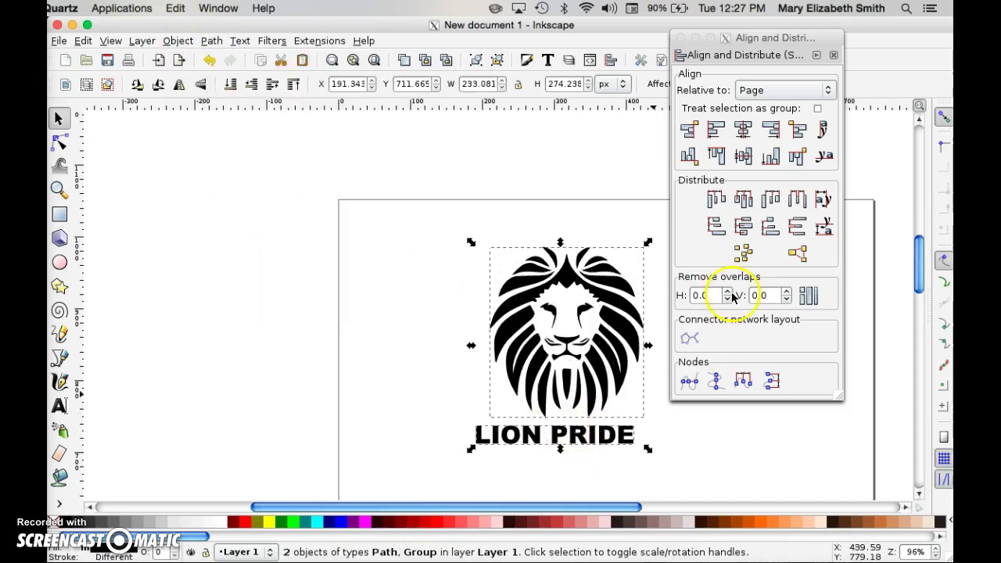
{"action": "left_click", "coordinate": [749, 133]}
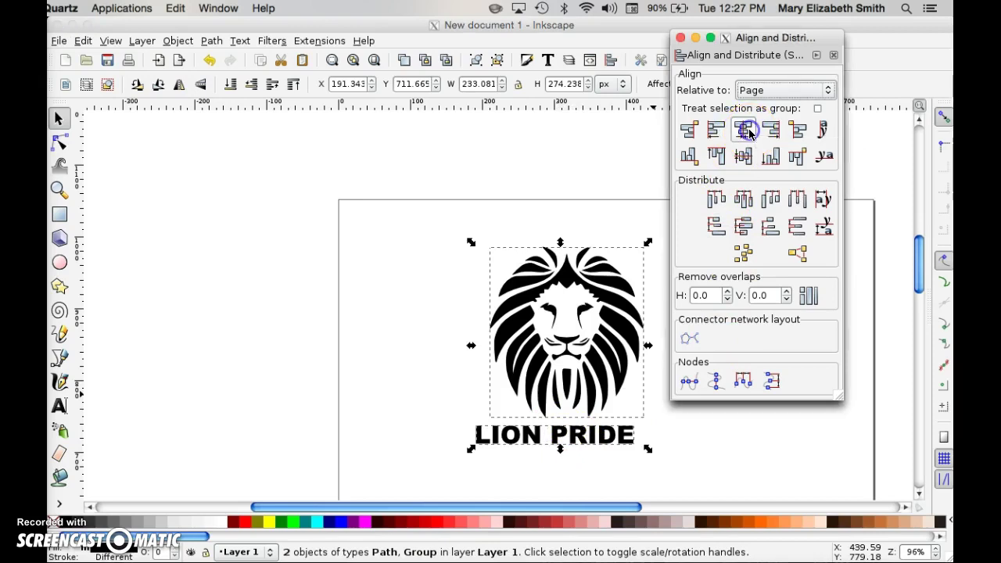
{"action": "left_click", "coordinate": [745, 133]}
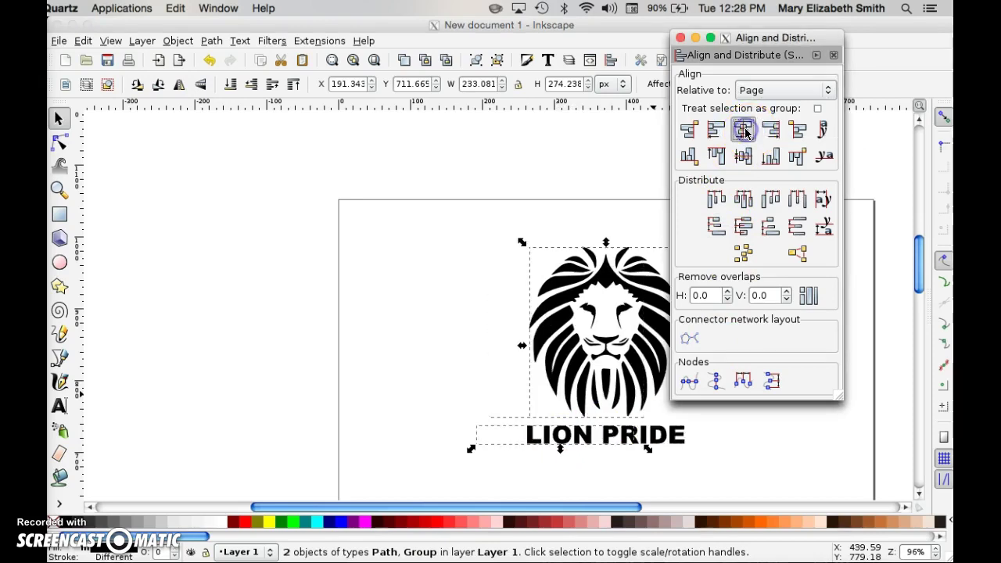
{"action": "left_click", "coordinate": [480, 347]}
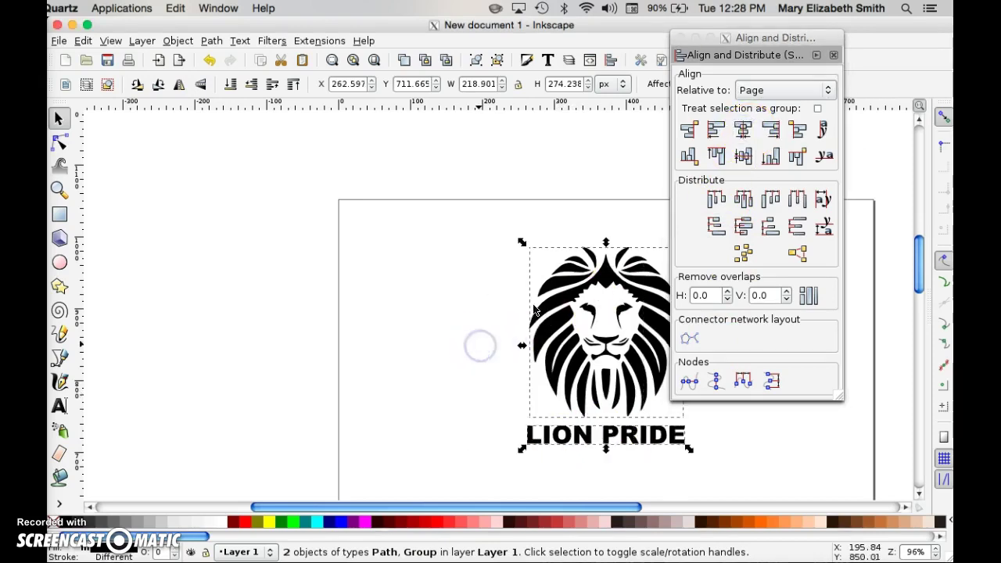
{"action": "left_click", "coordinate": [680, 37]}
{"action": "left_click", "coordinate": [680, 37]}
{"action": "left_click", "coordinate": [774, 283]}
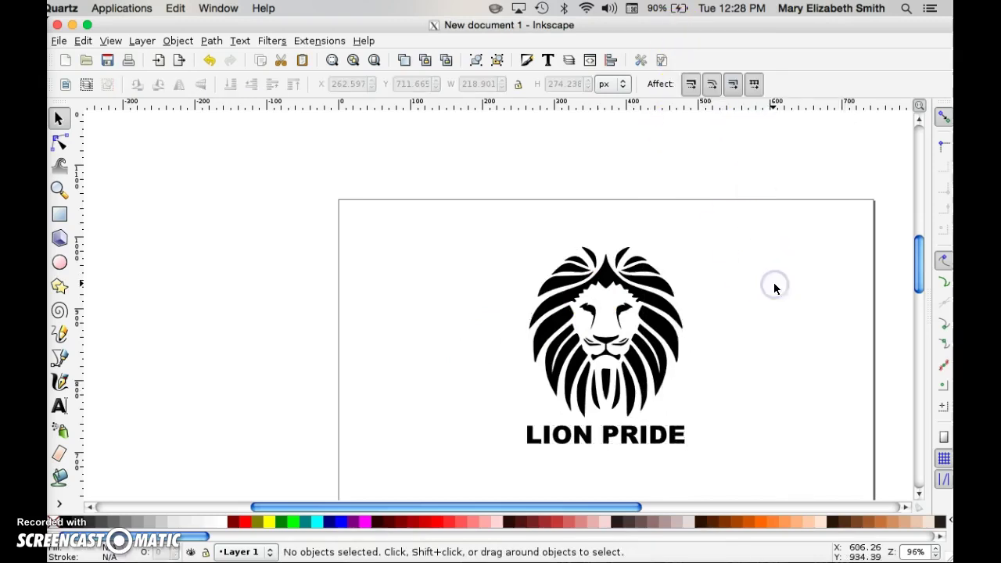
{"action": "left_click", "coordinate": [59, 146]}
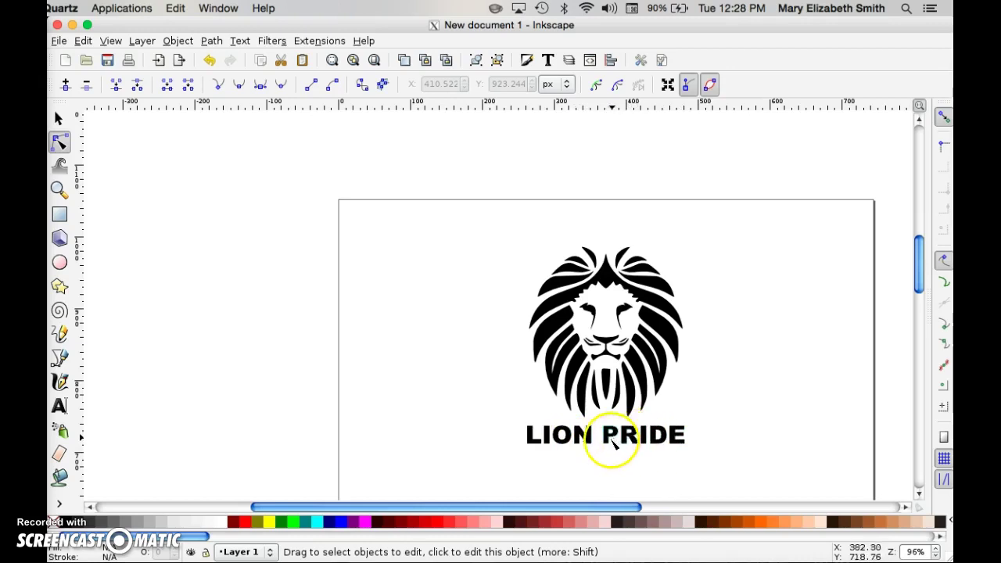
{"action": "left_click", "coordinate": [494, 231]}
{"action": "left_click_drag", "start_coordinate": [494, 232], "coordinate": [716, 466]}
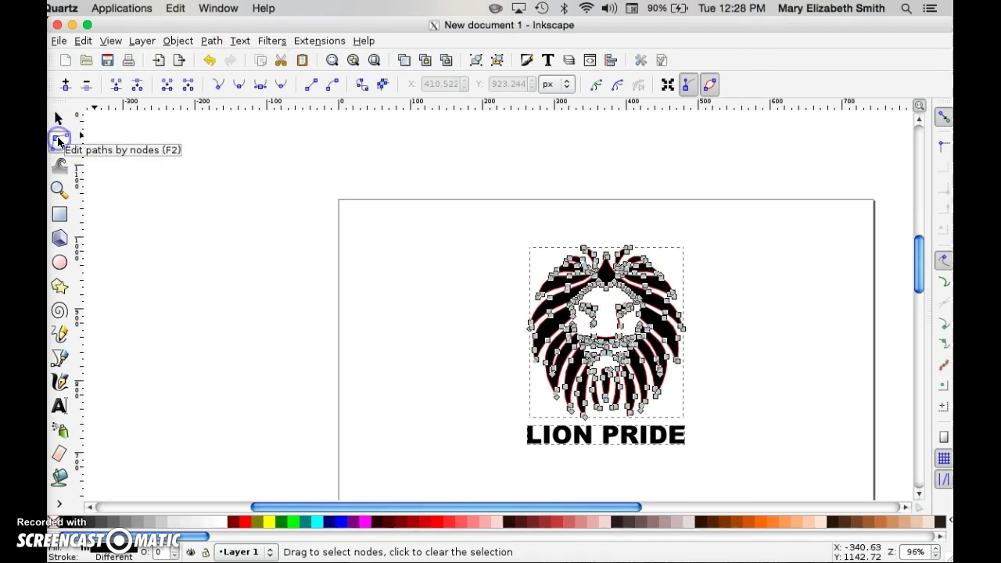
{"action": "left_click", "coordinate": [535, 438]}
{"action": "left_click", "coordinate": [579, 446]}
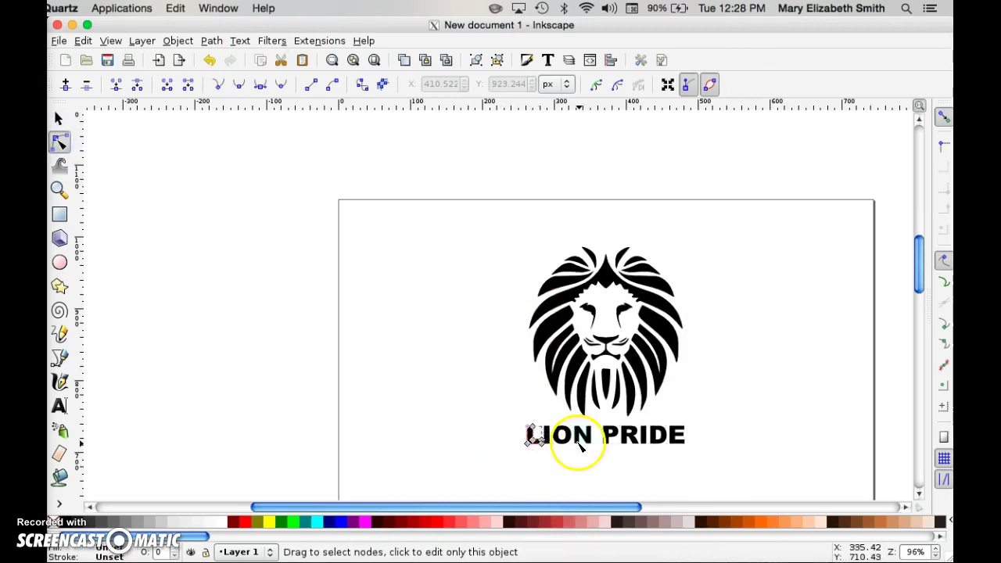
{"action": "left_click", "coordinate": [636, 457]}
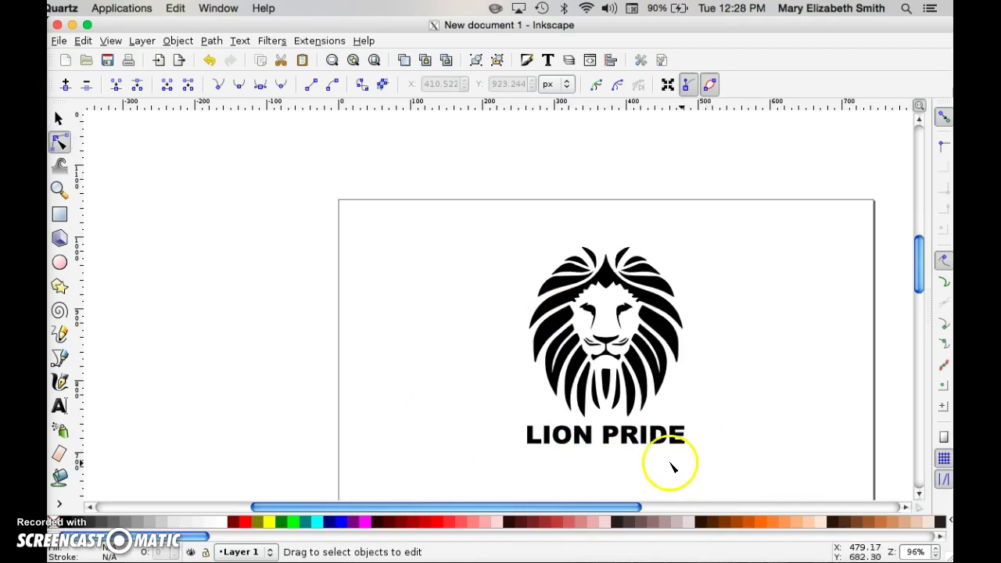
{"action": "left_click_drag", "start_coordinate": [705, 472], "coordinate": [501, 227]}
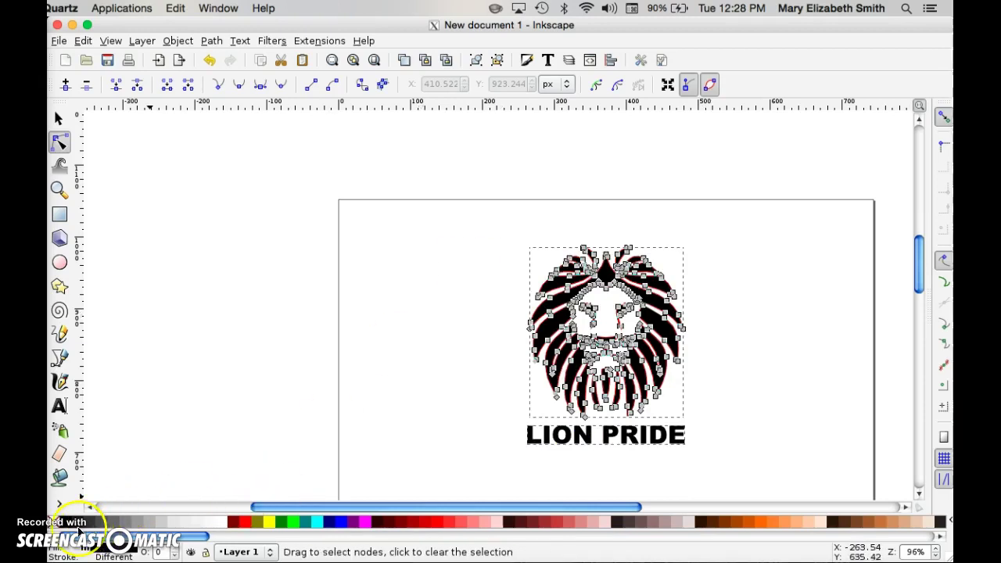
{"action": "left_click", "coordinate": [408, 341]}
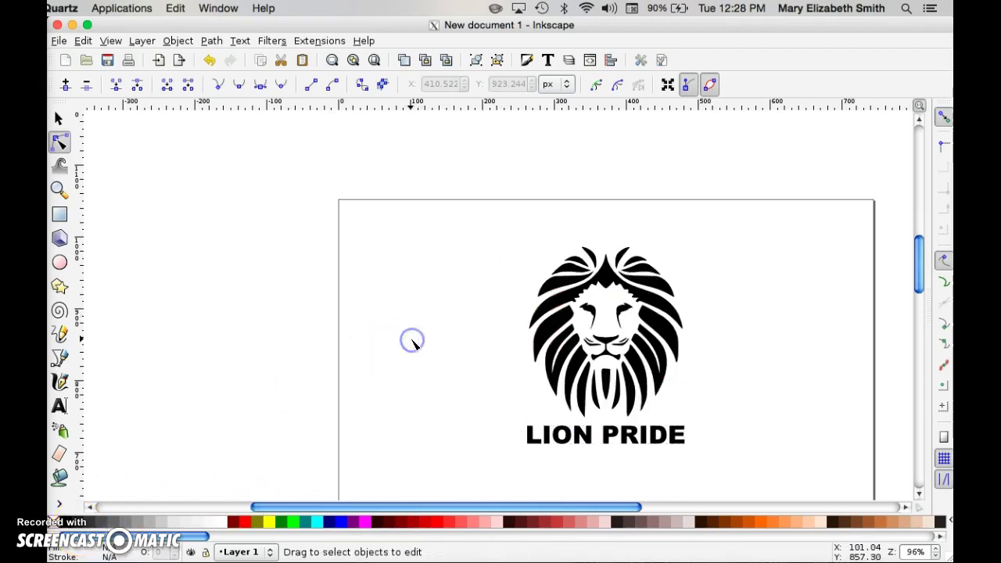
Open the File menu to reach the Save and Save As options.
{"action": "left_click", "coordinate": [56, 40]}
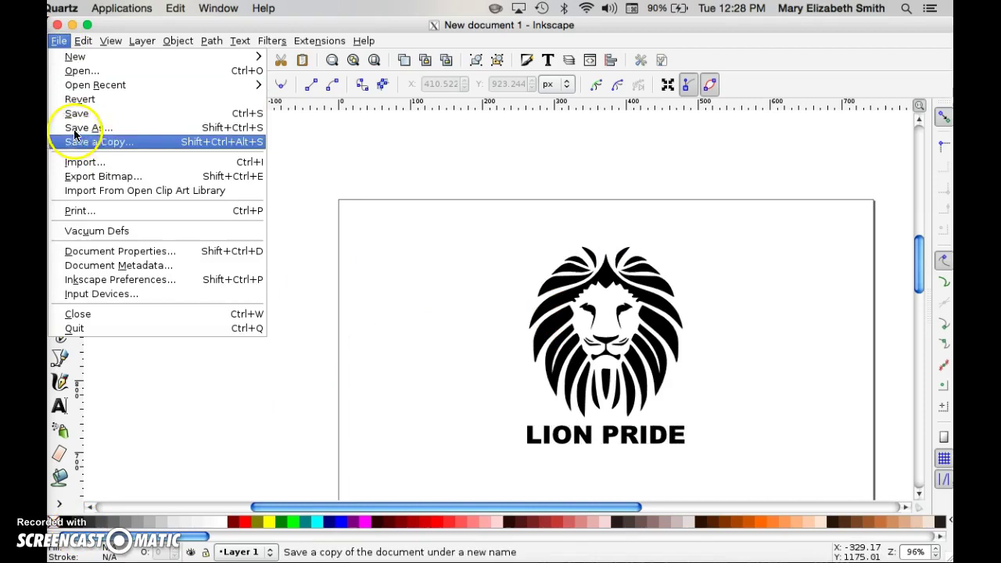